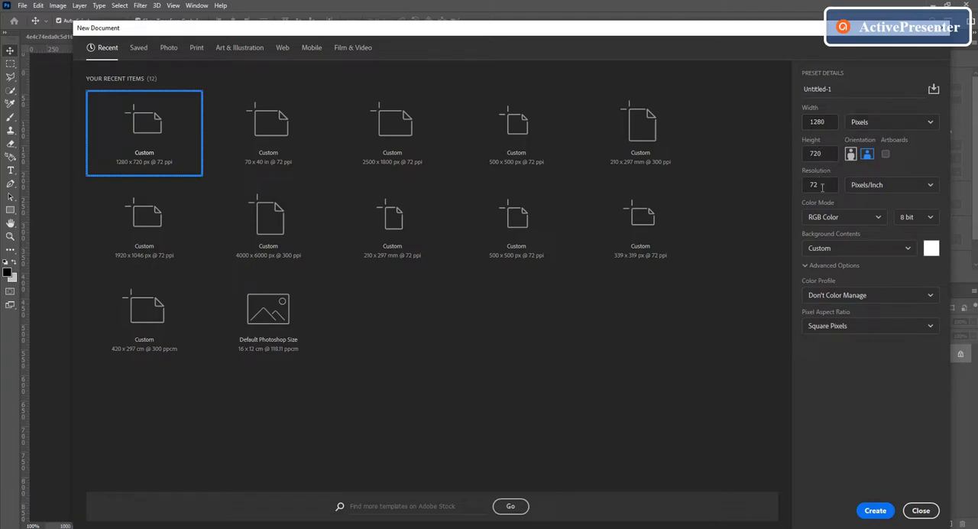
Create a new 1280 × 720 pixel document with the resolution set to 300 pixels/inch
{"action": "left_click", "coordinate": [821, 187]}
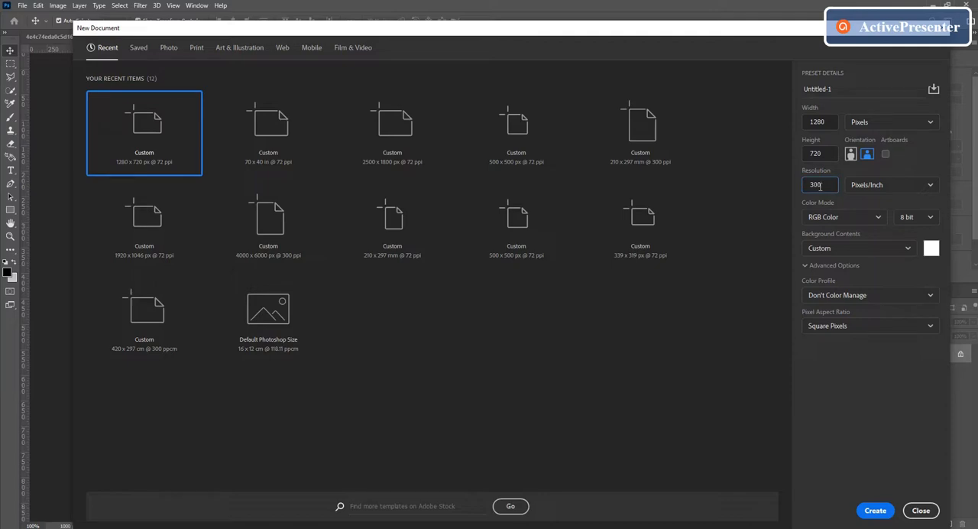
{"action": "left_click", "coordinate": [874, 510]}
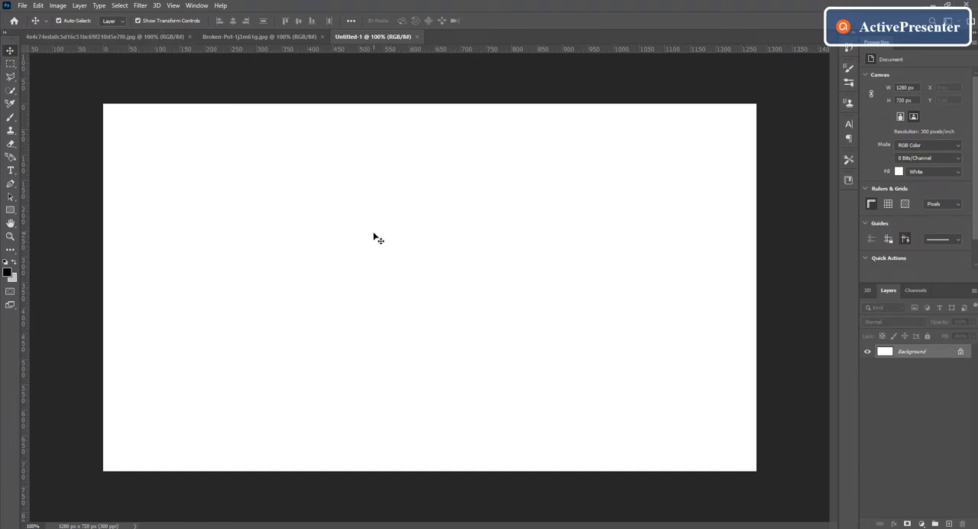
Unlock the bald woman's portrait layer and copy it into the new Untitled-1 document
{"action": "left_click", "coordinate": [109, 37]}
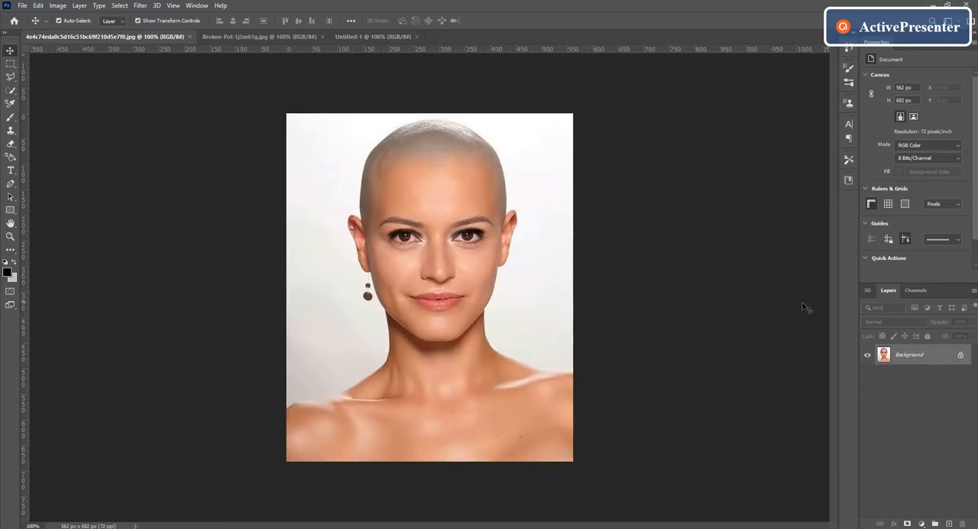
{"action": "left_click", "coordinate": [961, 356]}
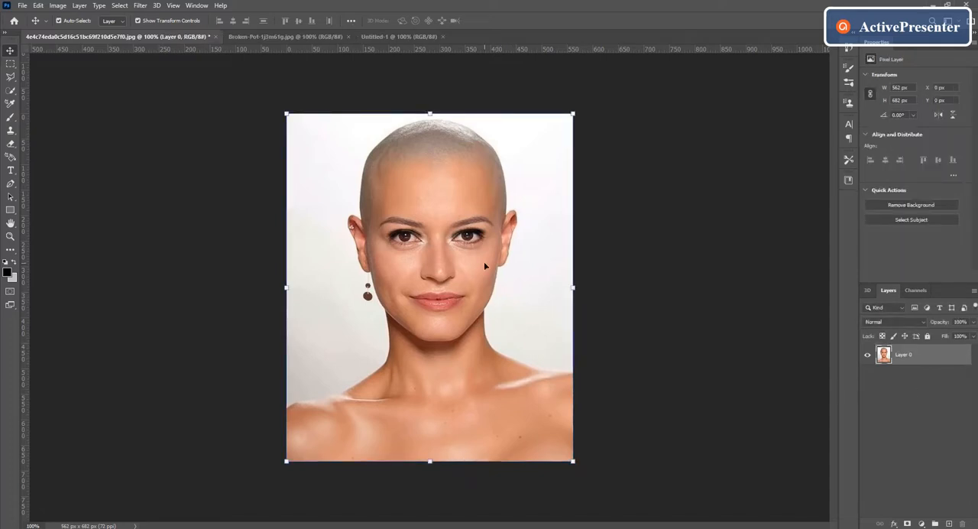
{"action": "left_click_drag", "start_coordinate": [426, 308], "coordinate": [408, 302]}
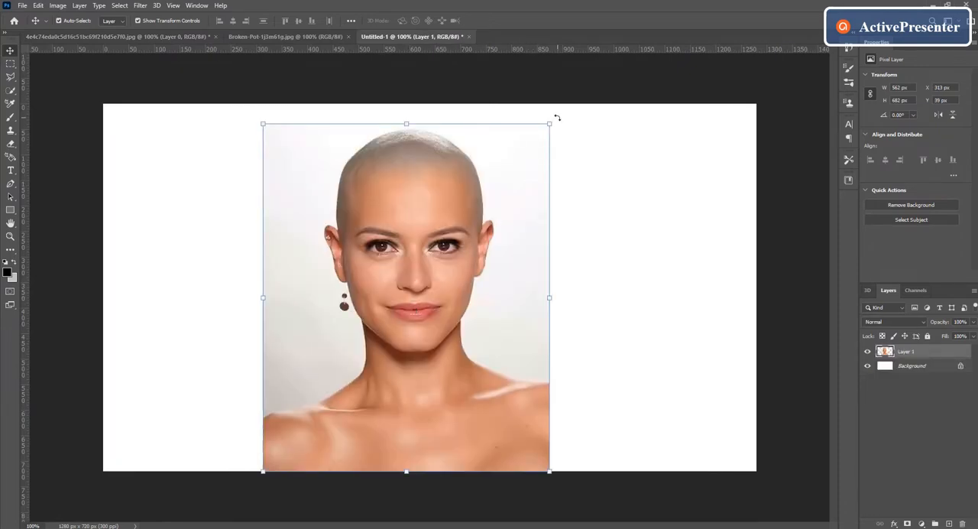
Scale the portrait to about 135%, place it near the canvas centre with the shoulders cut off below, and hide the transform controls
{"action": "left_click_drag", "start_coordinate": [550, 123], "coordinate": [672, 80]}
{"action": "left_click_drag", "start_coordinate": [472, 244], "coordinate": [435, 351]}
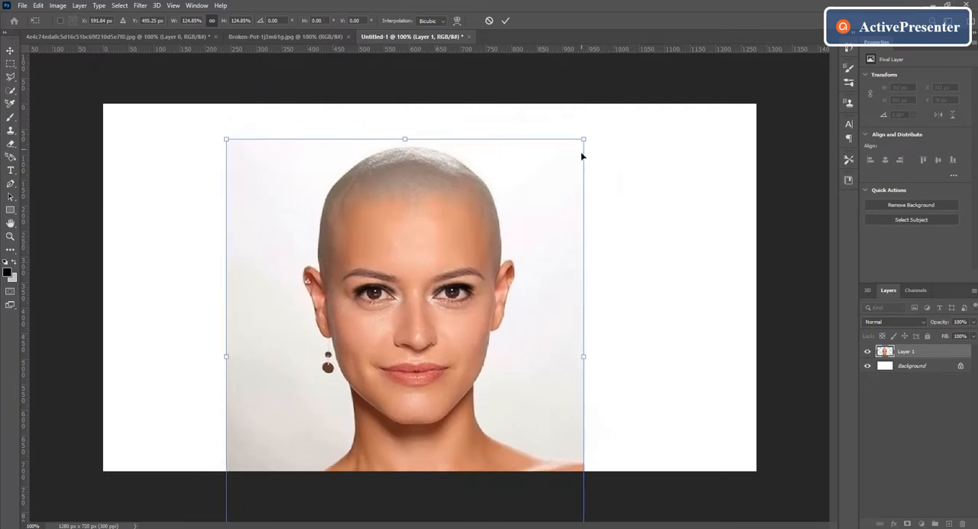
{"action": "left_click_drag", "start_coordinate": [583, 139], "coordinate": [627, 118]}
{"action": "left_click_drag", "start_coordinate": [546, 223], "coordinate": [546, 233]}
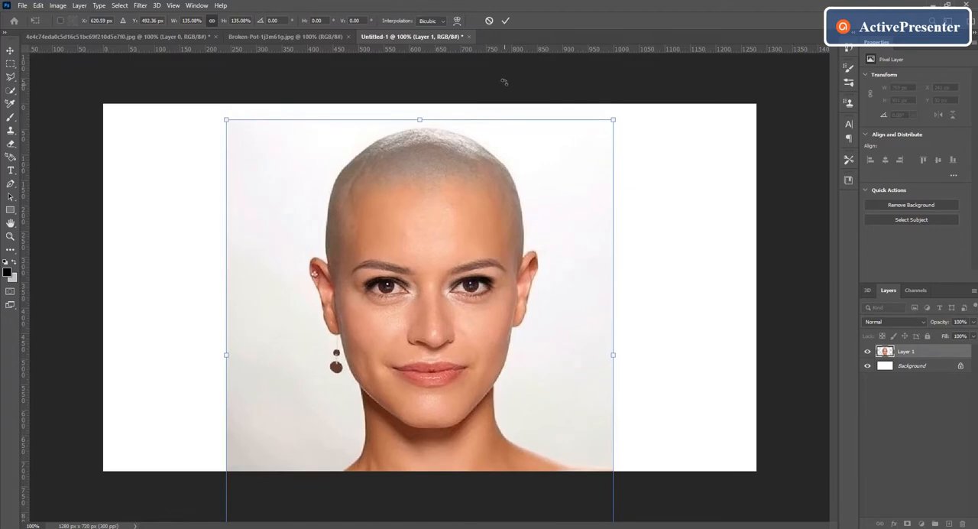
{"action": "left_click", "coordinate": [505, 20]}
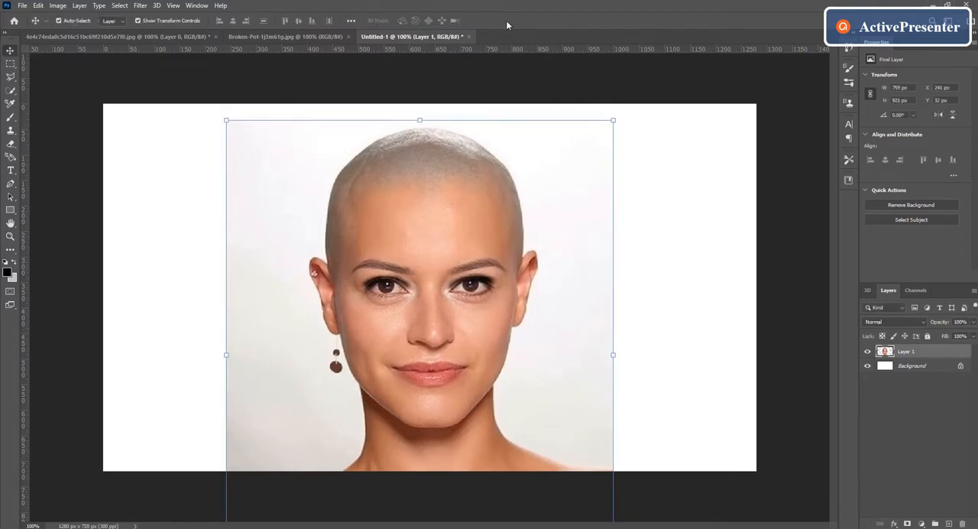
{"action": "left_click", "coordinate": [139, 21]}
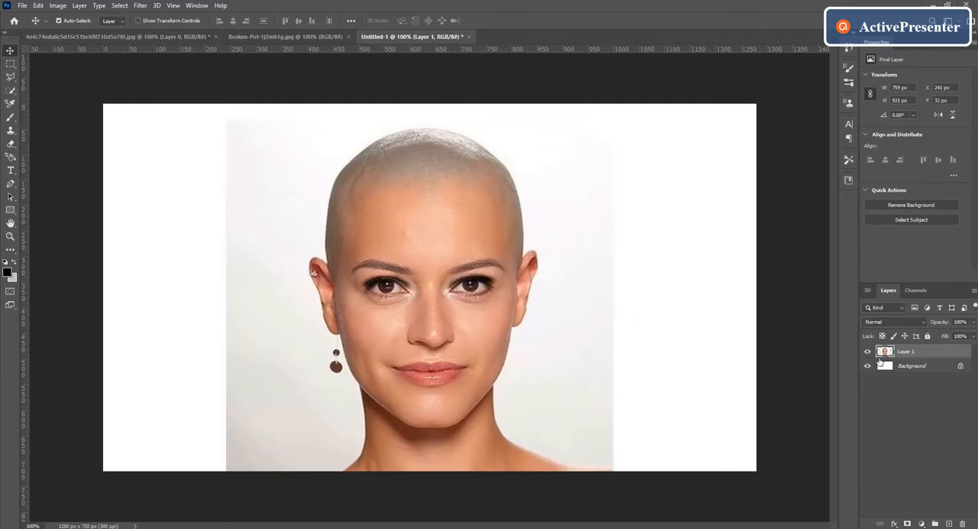
Hide the white Background layer and make the portrait layer active
{"action": "left_click", "coordinate": [912, 370]}
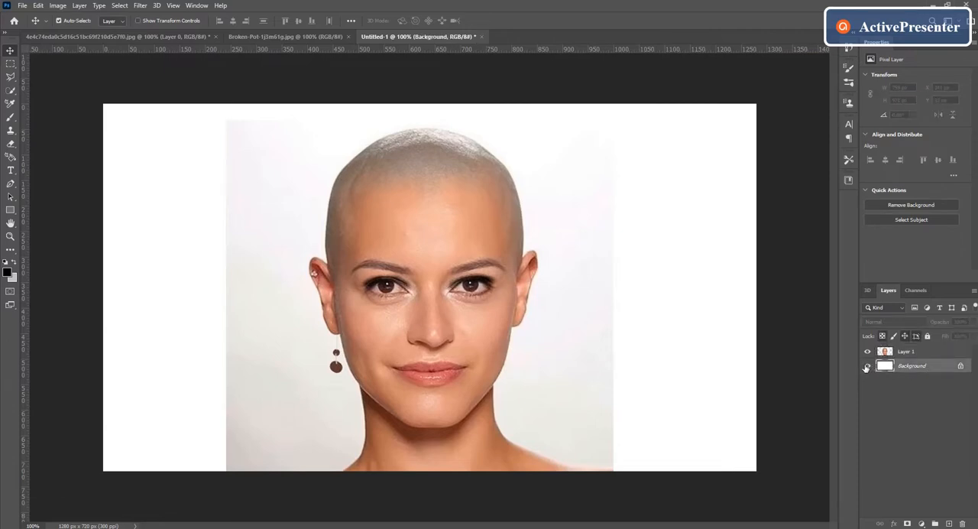
{"action": "left_click", "coordinate": [868, 367]}
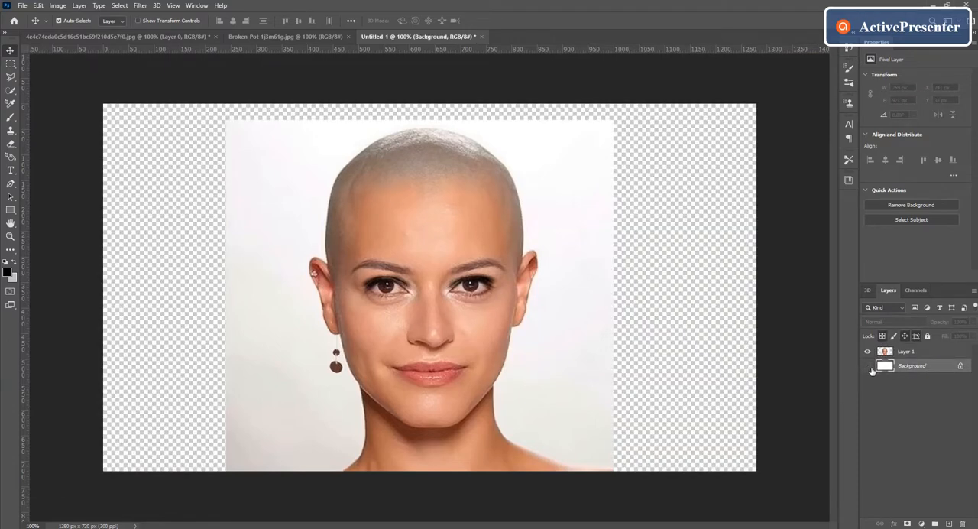
{"action": "left_click", "coordinate": [931, 352]}
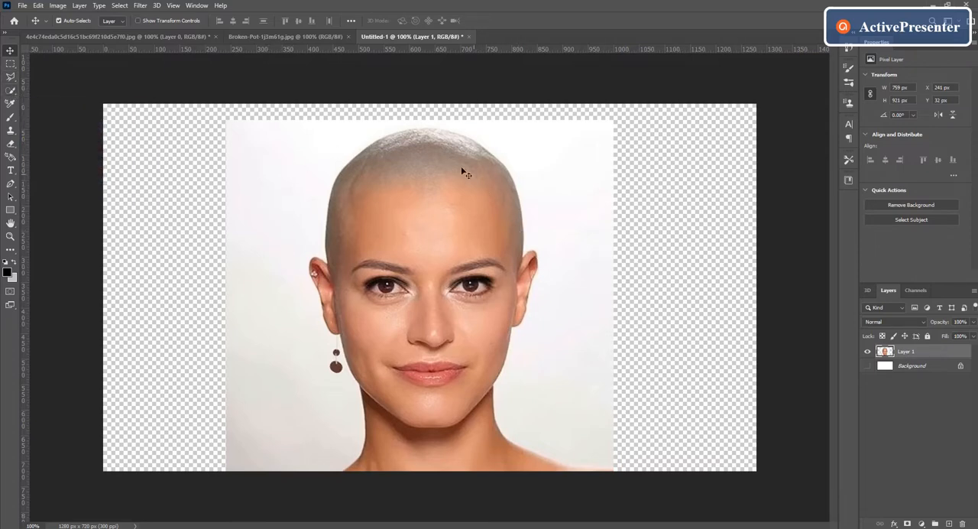
Select the light backdrop around the woman's head with the Quick Selection tool, delete it, and clear the selection
{"action": "left_click", "coordinate": [9, 93]}
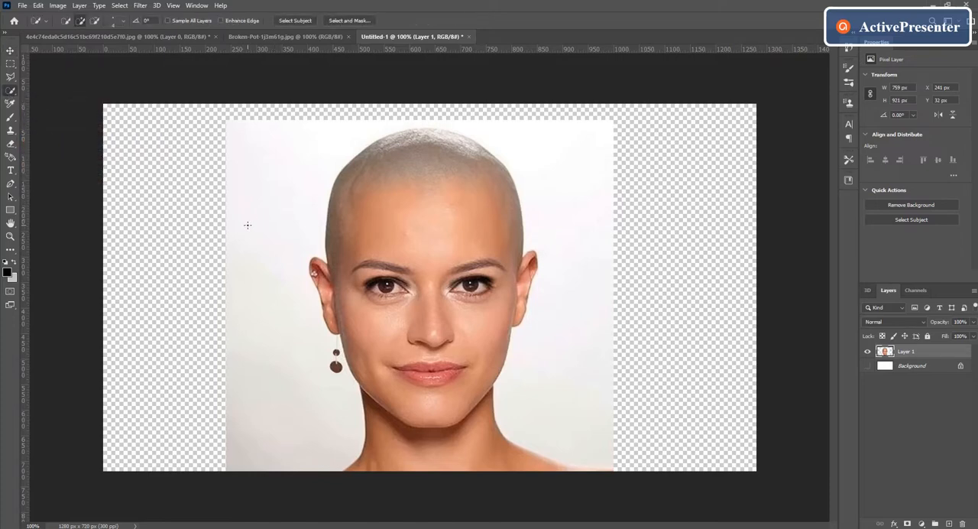
{"action": "mouse_move", "coordinate": [248, 225]}
{"action": "left_mouse_down"}
{"action": "mouse_move", "coordinate": [261, 187]}
{"action": "mouse_move", "coordinate": [296, 147]}
{"action": "mouse_move", "coordinate": [348, 123]}
{"action": "mouse_move", "coordinate": [460, 121]}
{"action": "mouse_move", "coordinate": [581, 153]}
{"action": "left_mouse_up"}
{"action": "left_click", "coordinate": [98, 21]}
{"action": "mouse_move", "coordinate": [587, 216]}
{"action": "left_mouse_down"}
{"action": "mouse_move", "coordinate": [585, 240]}
{"action": "mouse_move", "coordinate": [604, 279]}
{"action": "mouse_move", "coordinate": [566, 451]}
{"action": "left_mouse_up"}
{"action": "left_click_drag", "start_coordinate": [230, 280], "coordinate": [240, 332]}
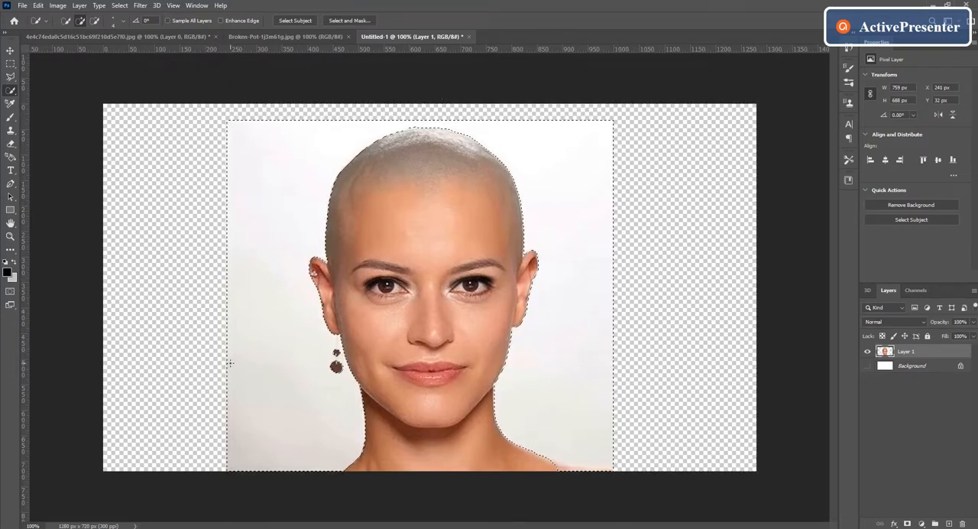
{"action": "key", "text": "Delete"}
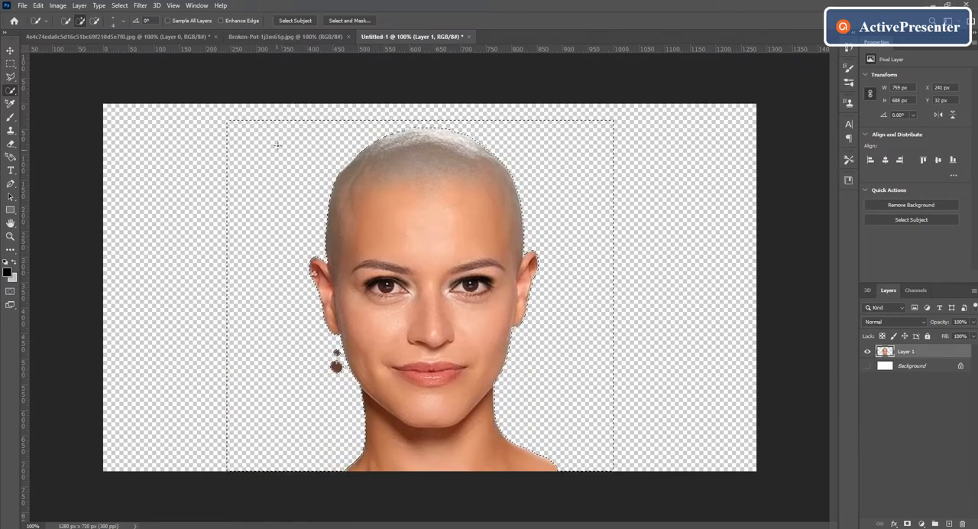
{"action": "left_click", "coordinate": [10, 52]}
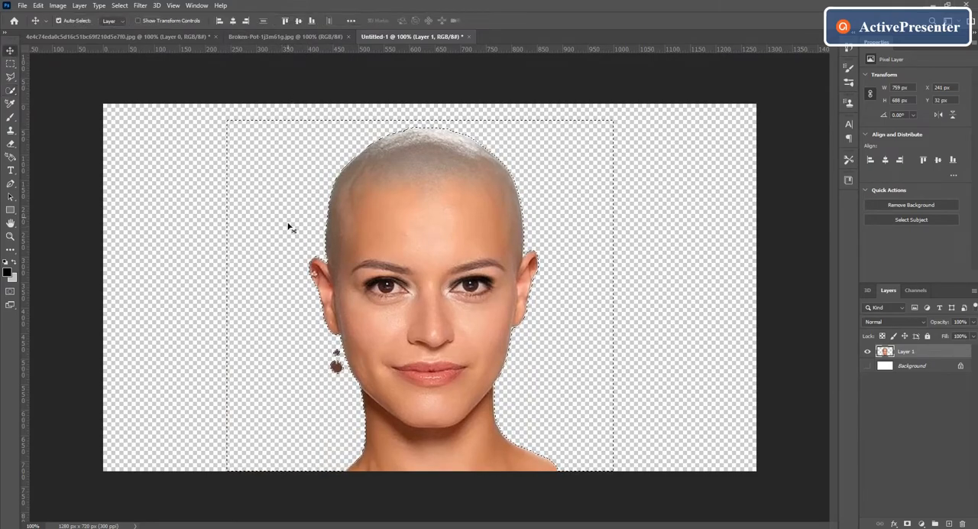
{"action": "key", "text": "ctrl+d"}
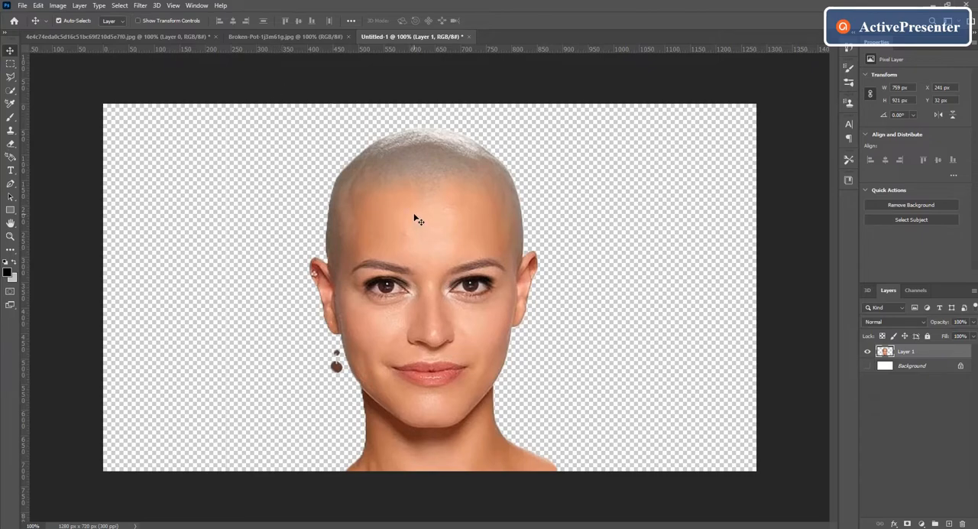
Show the white Background layer again and erase the leftover thin vertical line beside the portrait with an enlarged Eraser
{"action": "left_click", "coordinate": [868, 367]}
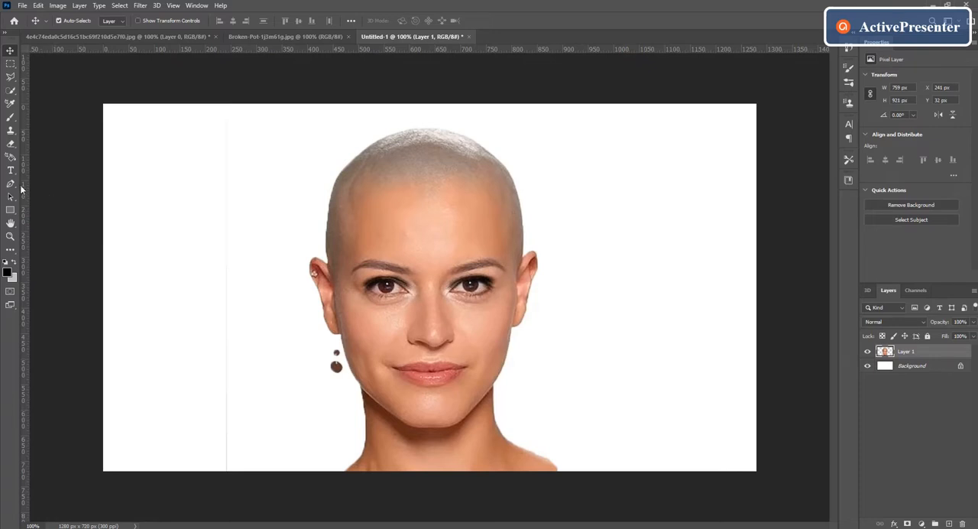
{"action": "left_click", "coordinate": [10, 144]}
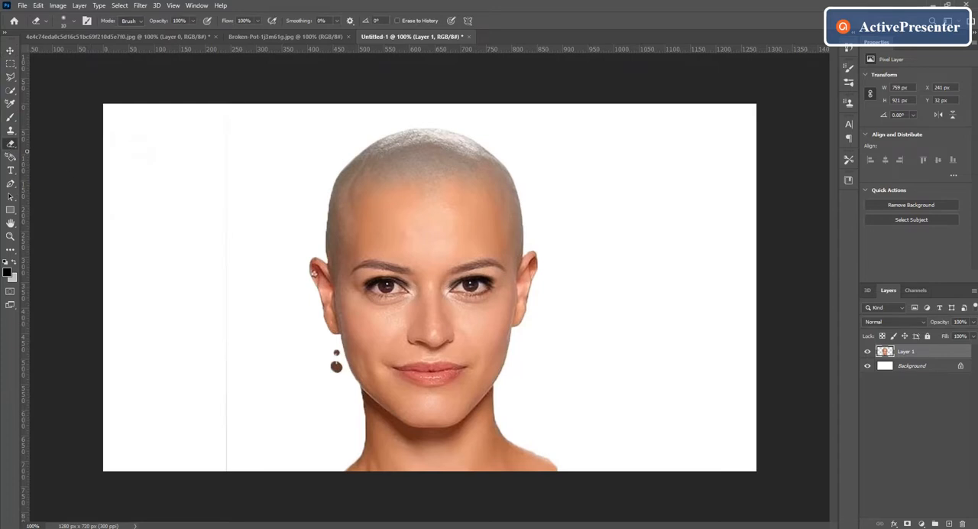
{"action": "right_click", "coordinate": [11, 145]}
{"action": "left_click", "coordinate": [64, 145]}
{"action": "key", "text": "bracketright"}
{"action": "key", "text": "bracketright"}
{"action": "mouse_move", "coordinate": [223, 255]}
{"action": "left_mouse_down"}
{"action": "mouse_move", "coordinate": [231, 120]}
{"action": "mouse_move", "coordinate": [224, 469]}
{"action": "left_mouse_up"}
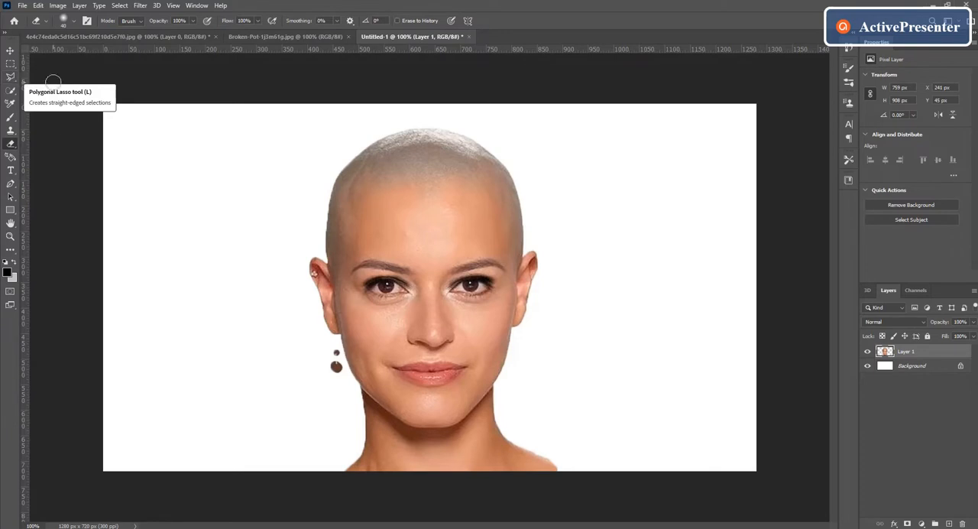
Unlock the broken pot image's layer and copy it into the Untitled-1 document above the portrait
{"action": "left_click", "coordinate": [10, 51]}
{"action": "left_click", "coordinate": [245, 36]}
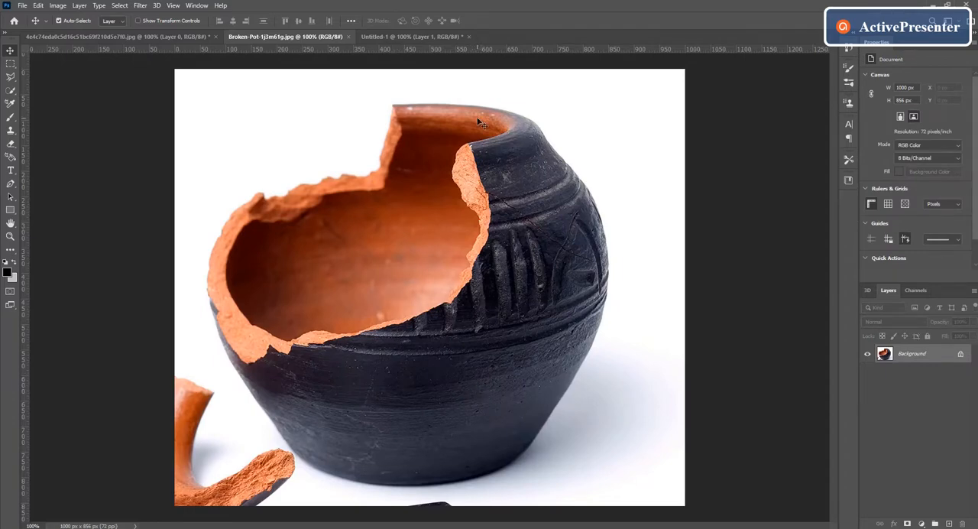
{"action": "left_click", "coordinate": [961, 357]}
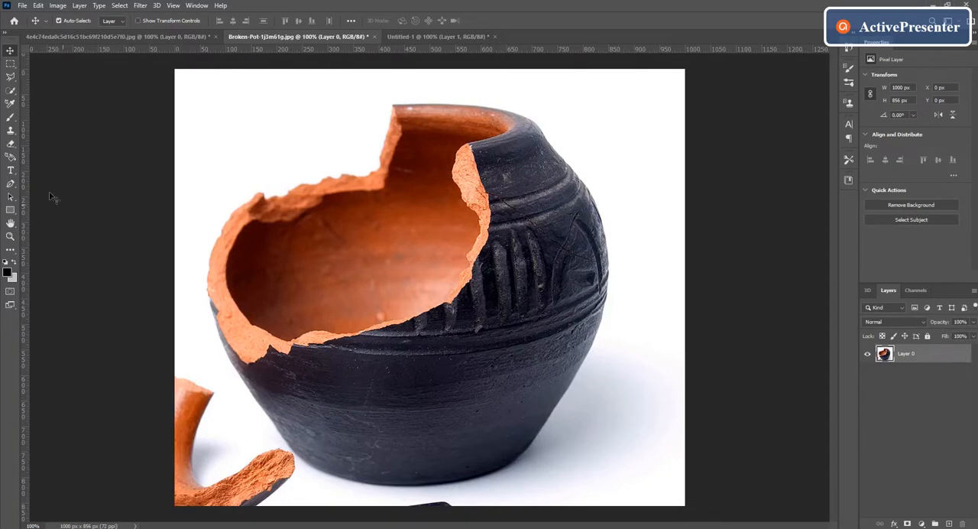
{"action": "left_click_drag", "start_coordinate": [389, 288], "coordinate": [421, 303]}
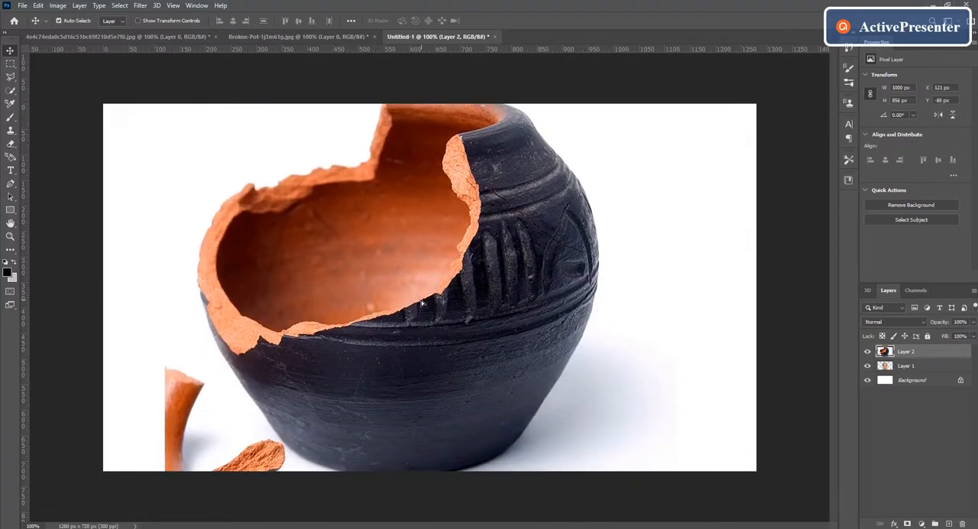
Scale the pot layer to about 49% over the upper half of the head and lower its opacity to 48%
{"action": "left_click", "coordinate": [138, 21]}
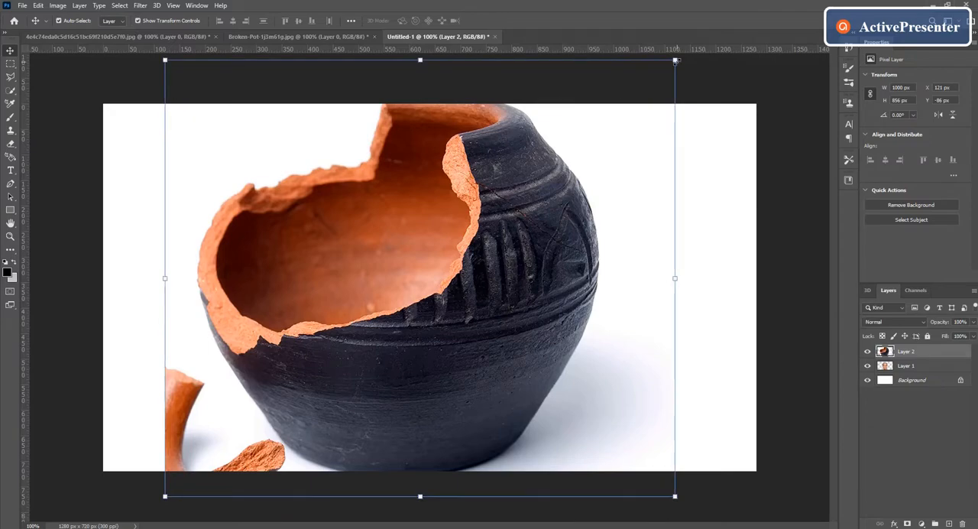
{"action": "left_click_drag", "start_coordinate": [676, 68], "coordinate": [424, 309]}
{"action": "left_click_drag", "start_coordinate": [317, 412], "coordinate": [463, 242]}
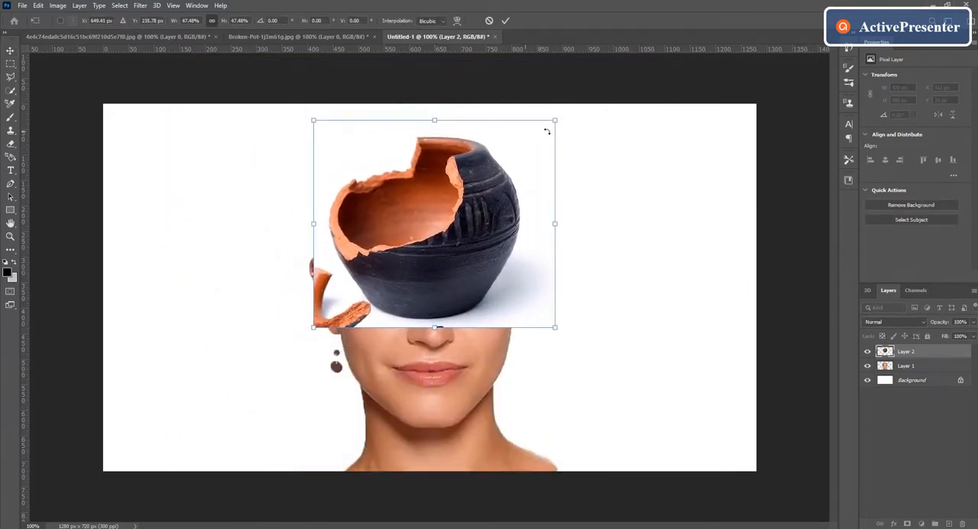
{"action": "left_click_drag", "start_coordinate": [554, 122], "coordinate": [562, 115]}
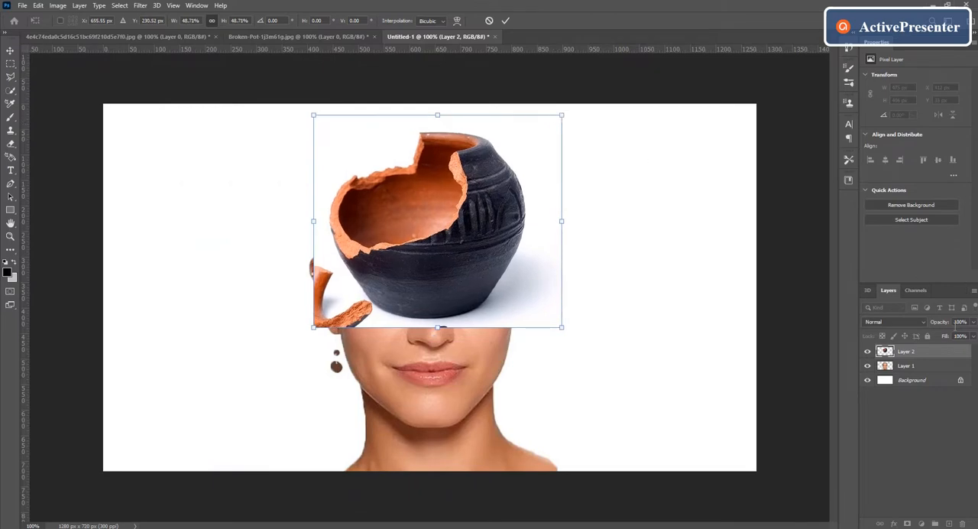
{"action": "left_click", "coordinate": [973, 325]}
{"action": "left_click_drag", "start_coordinate": [972, 337], "coordinate": [949, 337]}
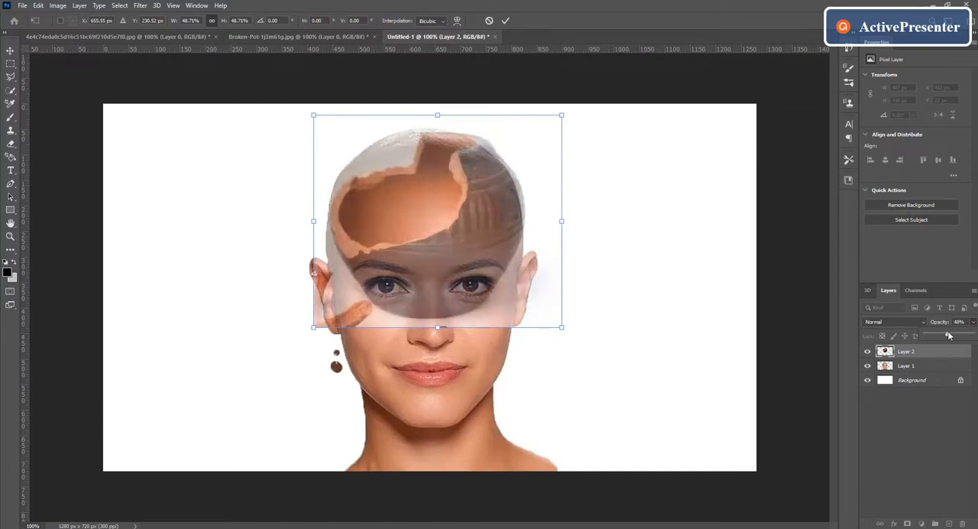
Reposition and rescale the semi-transparent pot to about 51% width and 50% height over the skull
{"action": "mouse_move", "coordinate": [388, 252]}
{"action": "left_mouse_down"}
{"action": "mouse_move", "coordinate": [378, 252]}
{"action": "mouse_move", "coordinate": [398, 236]}
{"action": "mouse_move", "coordinate": [385, 241]}
{"action": "left_mouse_up"}
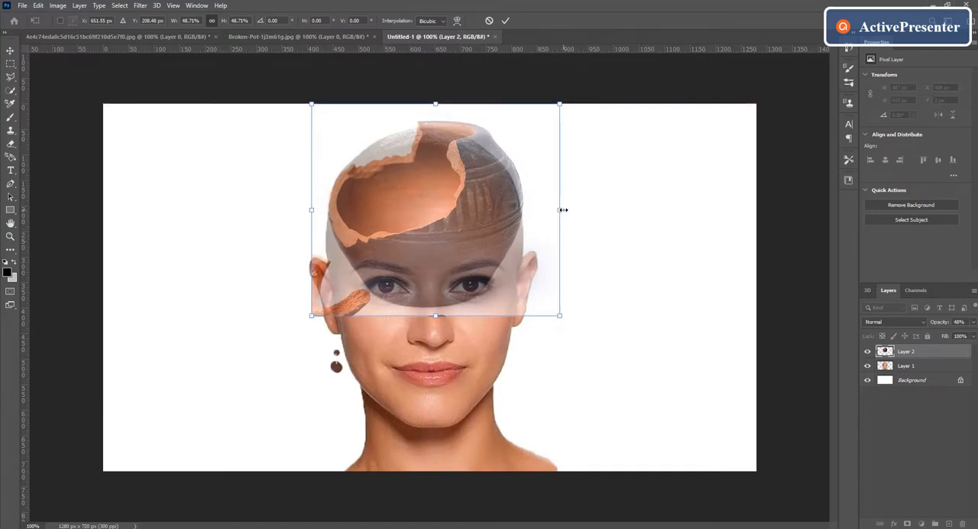
{"action": "mouse_move", "coordinate": [563, 209]}
{"action": "left_mouse_down"}
{"action": "mouse_move", "coordinate": [547, 210]}
{"action": "mouse_move", "coordinate": [559, 210]}
{"action": "left_mouse_up"}
{"action": "mouse_move", "coordinate": [442, 226]}
{"action": "left_mouse_down"}
{"action": "mouse_move", "coordinate": [441, 247]}
{"action": "mouse_move", "coordinate": [433, 241]}
{"action": "left_mouse_up"}
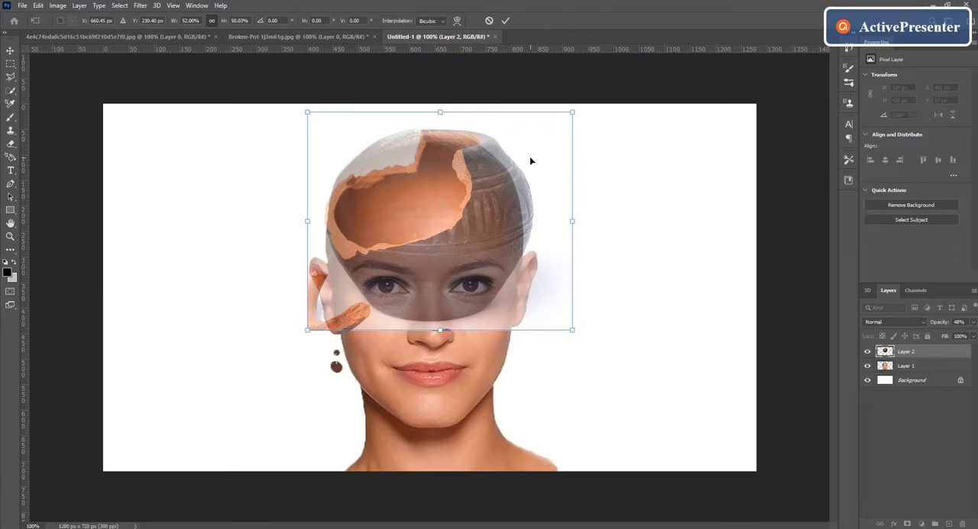
{"action": "mouse_move", "coordinate": [573, 112]}
{"action": "left_mouse_down"}
{"action": "mouse_move", "coordinate": [558, 145]}
{"action": "mouse_move", "coordinate": [590, 116]}
{"action": "left_mouse_up"}
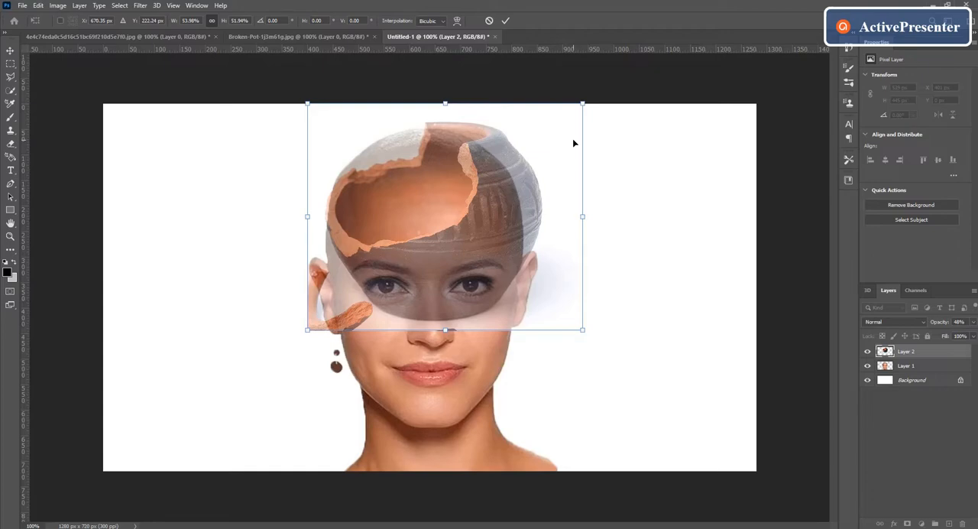
{"action": "left_click_drag", "start_coordinate": [582, 103], "coordinate": [578, 112]}
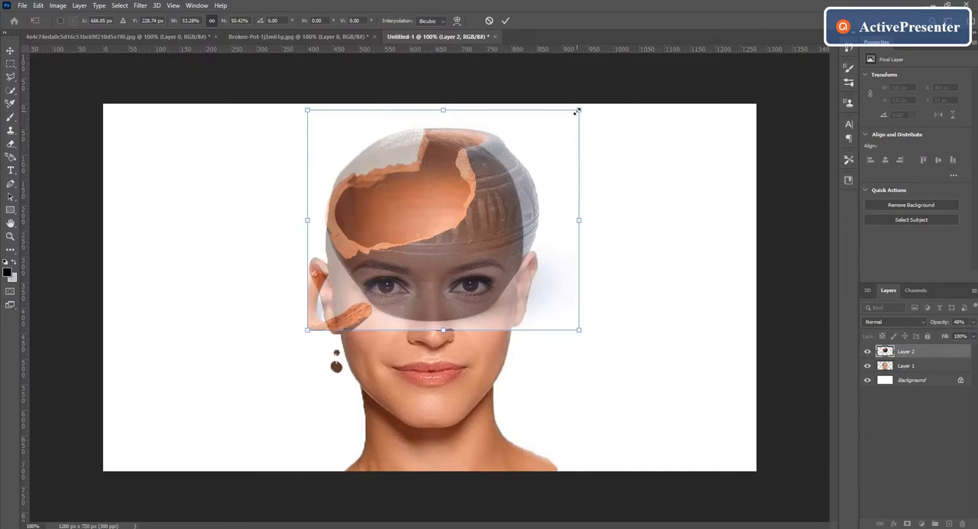
{"action": "left_click_drag", "start_coordinate": [578, 112], "coordinate": [528, 145]}
{"action": "left_click_drag", "start_coordinate": [527, 237], "coordinate": [566, 234]}
{"action": "left_click_drag", "start_coordinate": [493, 249], "coordinate": [504, 225]}
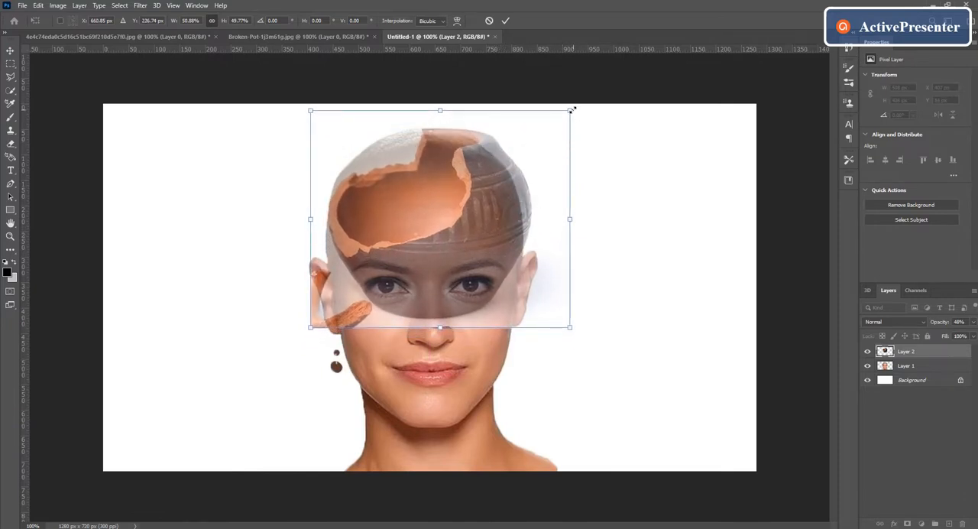
Narrow and shorten the semi-transparent pot to about 48% width and 46% height, shifting it slightly upward over the skull
{"action": "mouse_move", "coordinate": [569, 219]}
{"action": "left_mouse_down"}
{"action": "mouse_move", "coordinate": [548, 221]}
{"action": "mouse_move", "coordinate": [558, 220]}
{"action": "left_mouse_up"}
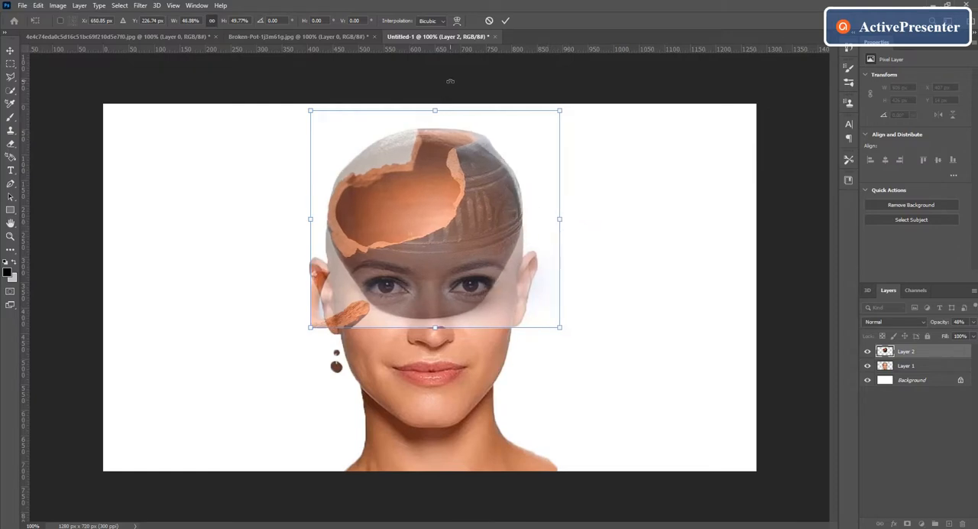
{"action": "left_click_drag", "start_coordinate": [434, 108], "coordinate": [435, 125]}
{"action": "left_click_drag", "start_coordinate": [560, 227], "coordinate": [557, 227]}
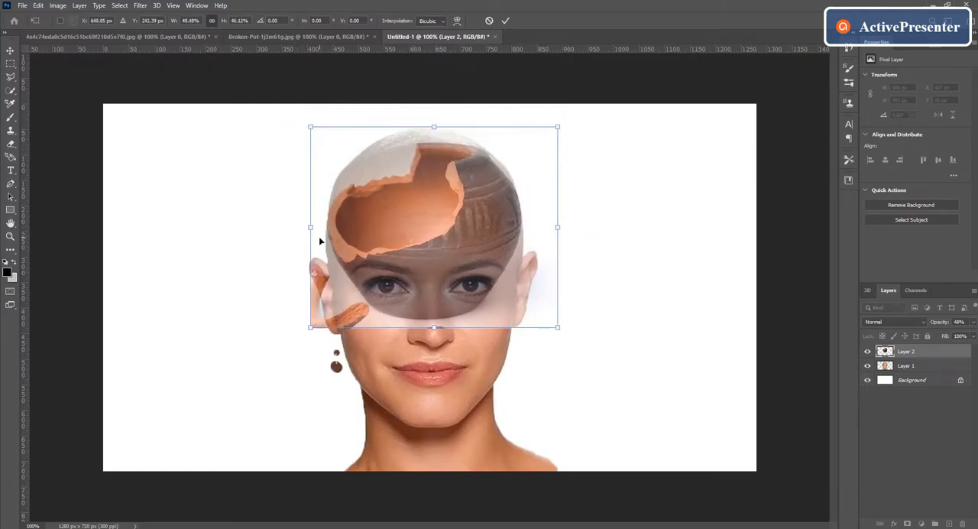
{"action": "left_click_drag", "start_coordinate": [418, 215], "coordinate": [418, 206]}
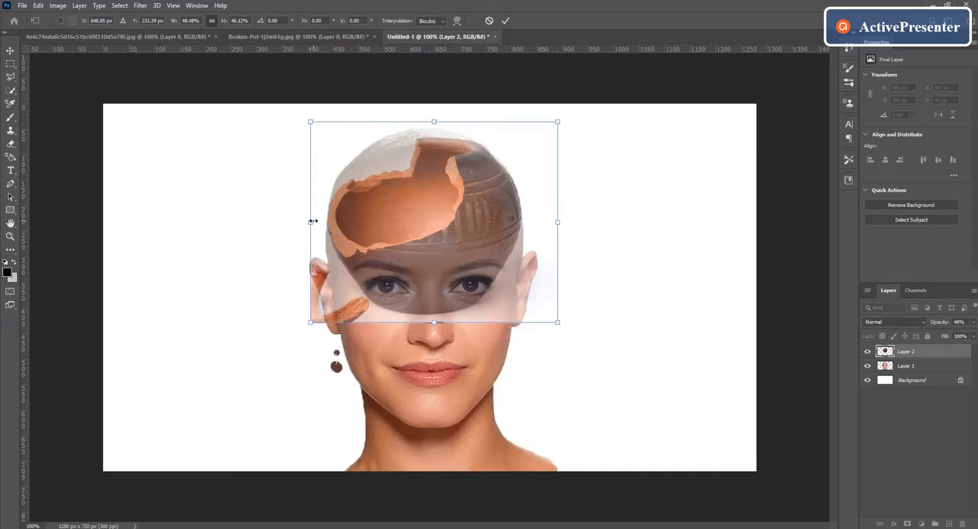
{"action": "left_click_drag", "start_coordinate": [309, 221], "coordinate": [309, 220]}
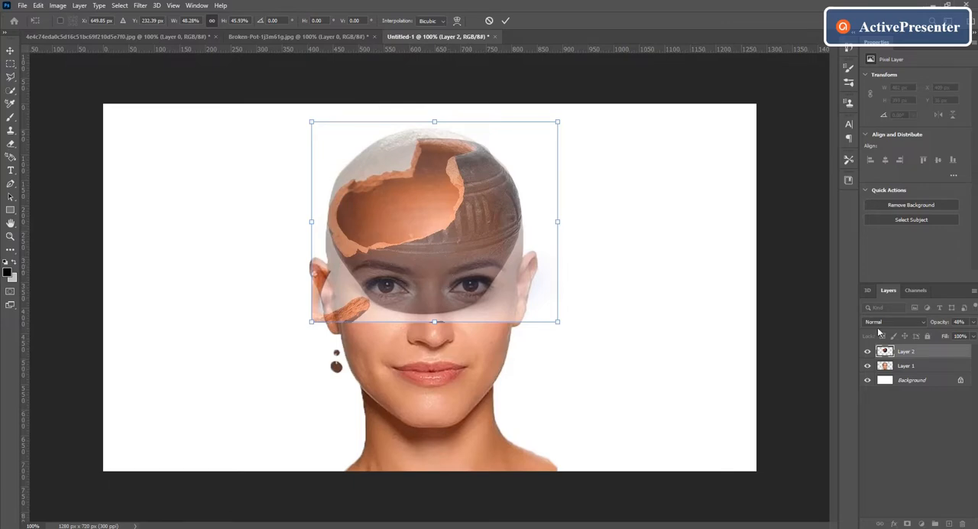
Fine-tune the pot at 70% opacity to 48.51% width and 46.15% height, and raise its layer opacity to 100%
{"action": "left_click", "coordinate": [973, 324]}
{"action": "left_click", "coordinate": [960, 337]}
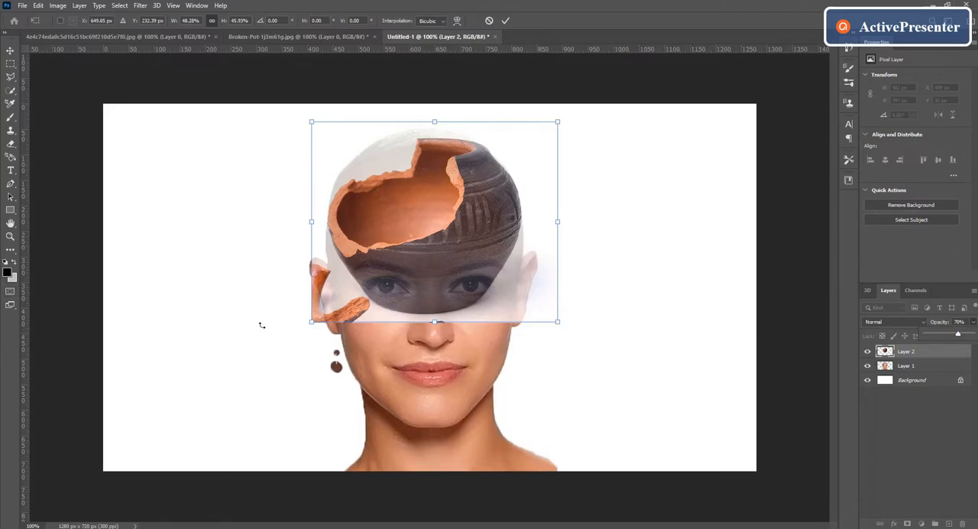
{"action": "left_click_drag", "start_coordinate": [312, 322], "coordinate": [311, 324]}
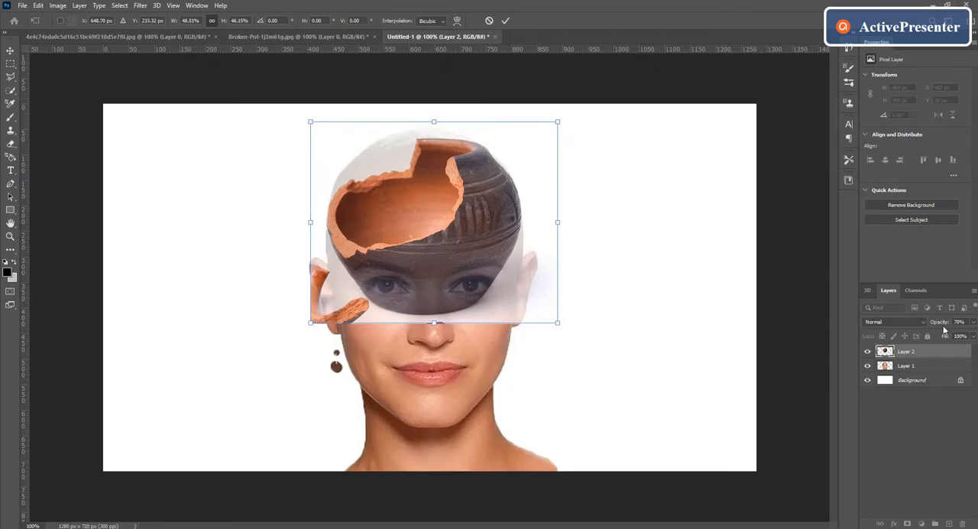
{"action": "left_click", "coordinate": [974, 323]}
{"action": "left_click_drag", "start_coordinate": [960, 337], "coordinate": [974, 334]}
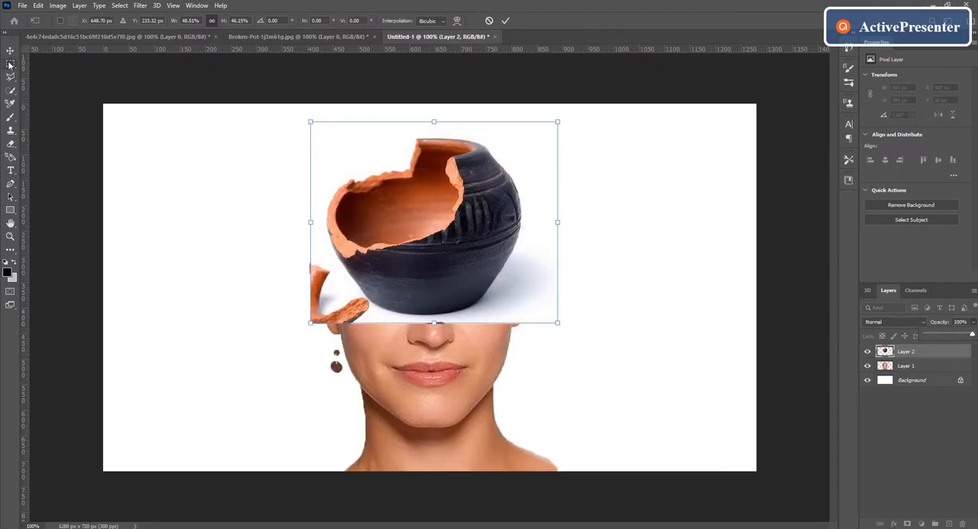
Select the white backdrop around the pot with the Quick Selection tool and delete it
{"action": "left_click", "coordinate": [11, 91]}
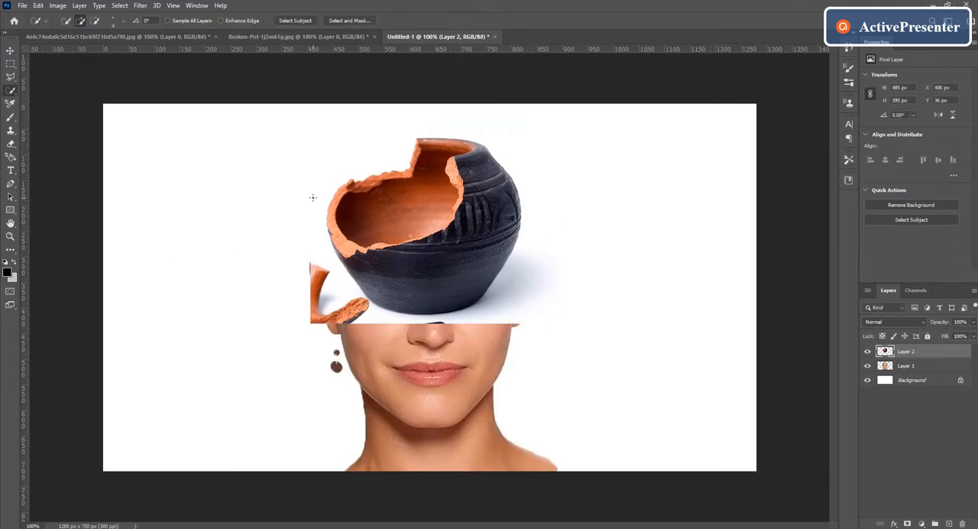
{"action": "mouse_move", "coordinate": [313, 198]}
{"action": "left_mouse_down"}
{"action": "mouse_move", "coordinate": [353, 153]}
{"action": "mouse_move", "coordinate": [399, 129]}
{"action": "mouse_move", "coordinate": [509, 111]}
{"action": "mouse_move", "coordinate": [538, 247]}
{"action": "mouse_move", "coordinate": [523, 295]}
{"action": "mouse_move", "coordinate": [422, 321]}
{"action": "mouse_move", "coordinate": [309, 306]}
{"action": "mouse_move", "coordinate": [295, 297]}
{"action": "mouse_move", "coordinate": [305, 251]}
{"action": "left_mouse_up"}
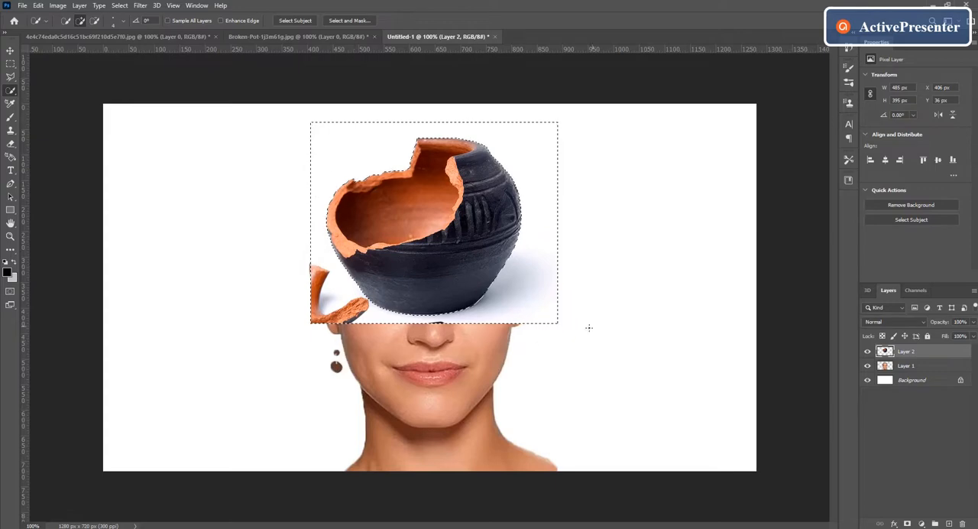
{"action": "key", "text": "Delete"}
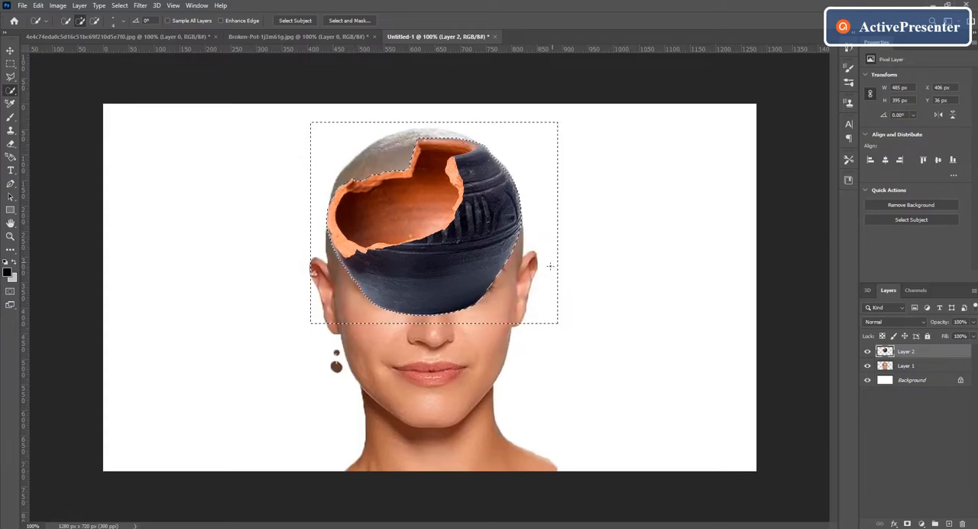
Clear the selection around the pot and turn off the Move tool's transform controls
{"action": "left_click", "coordinate": [11, 51]}
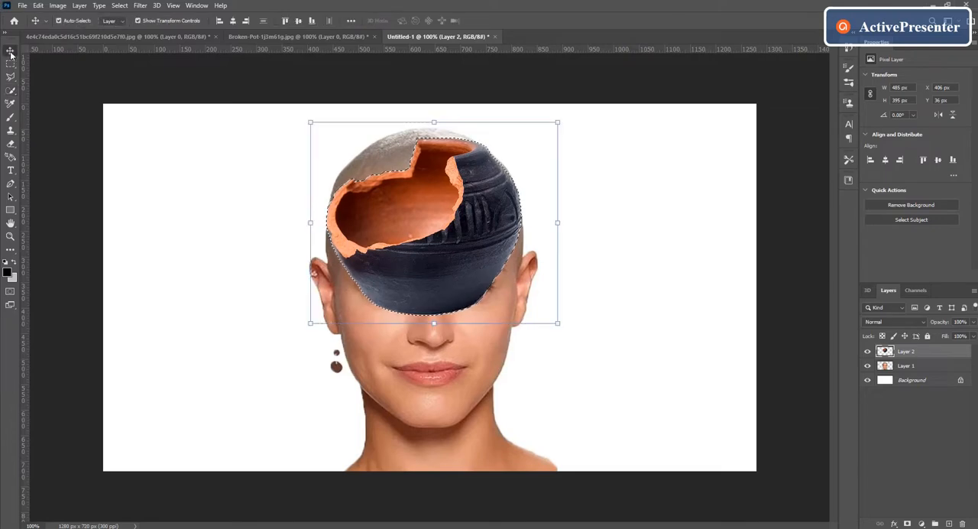
{"action": "key", "text": "ctrl"}
{"action": "key", "text": "ctrl+d"}
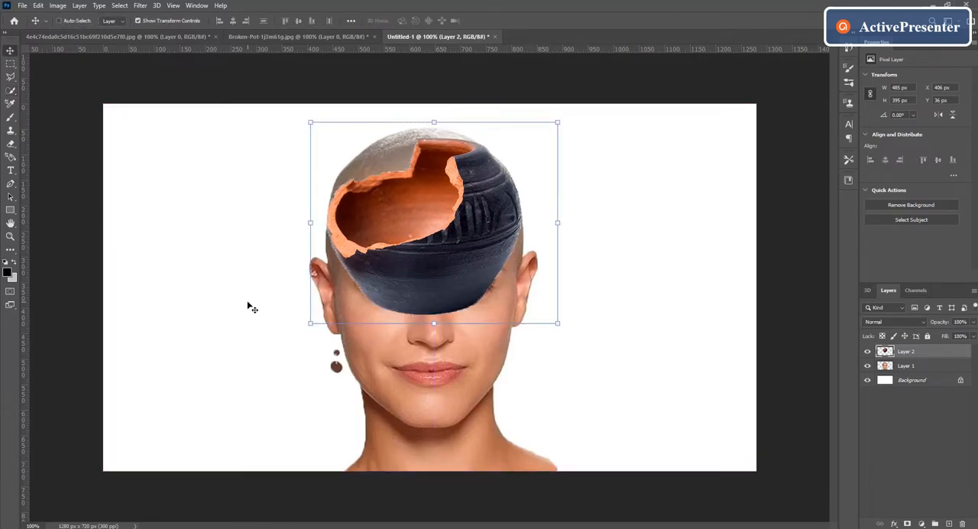
{"action": "left_click", "coordinate": [138, 20]}
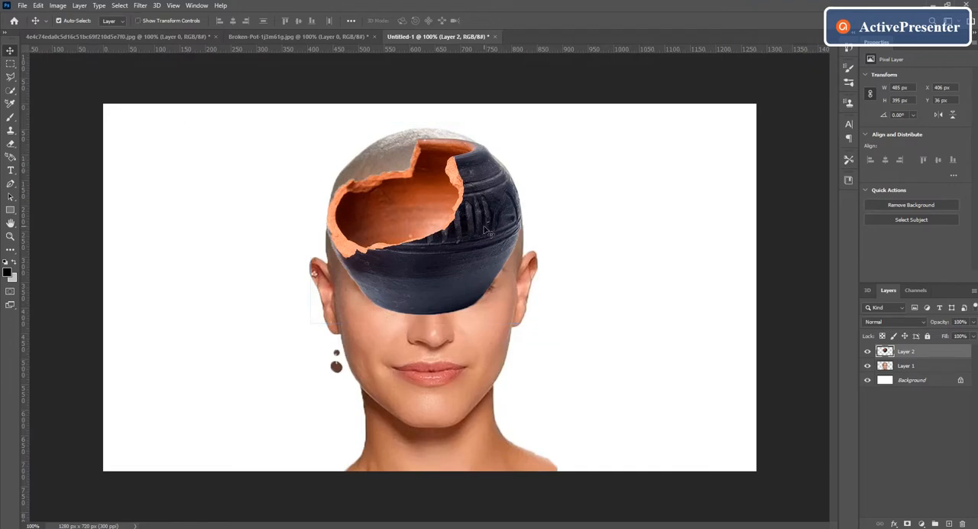
Lower the pot layer's opacity to 64% and erase the dark pot body covering the eyes, nose and forehead
{"action": "left_click", "coordinate": [974, 324]}
{"action": "left_click_drag", "start_coordinate": [974, 335], "coordinate": [956, 335]}
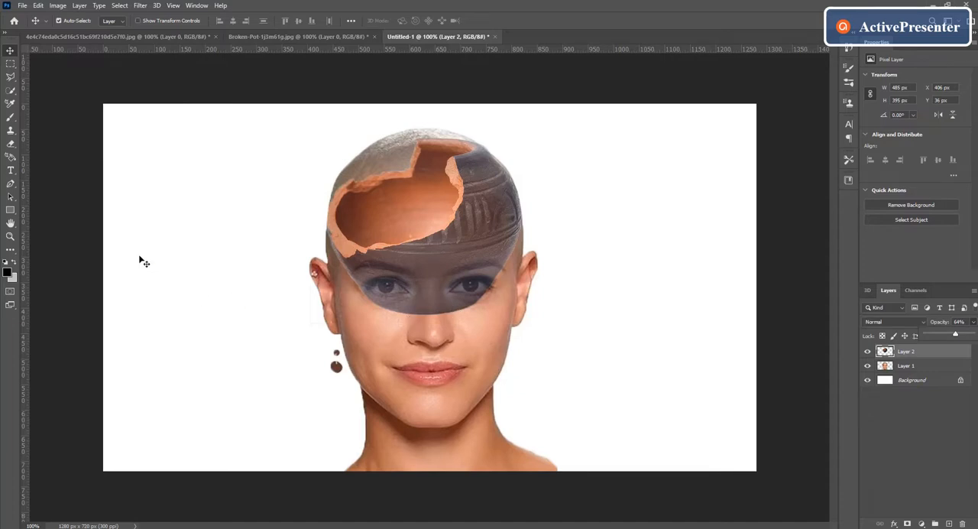
{"action": "left_click", "coordinate": [11, 144]}
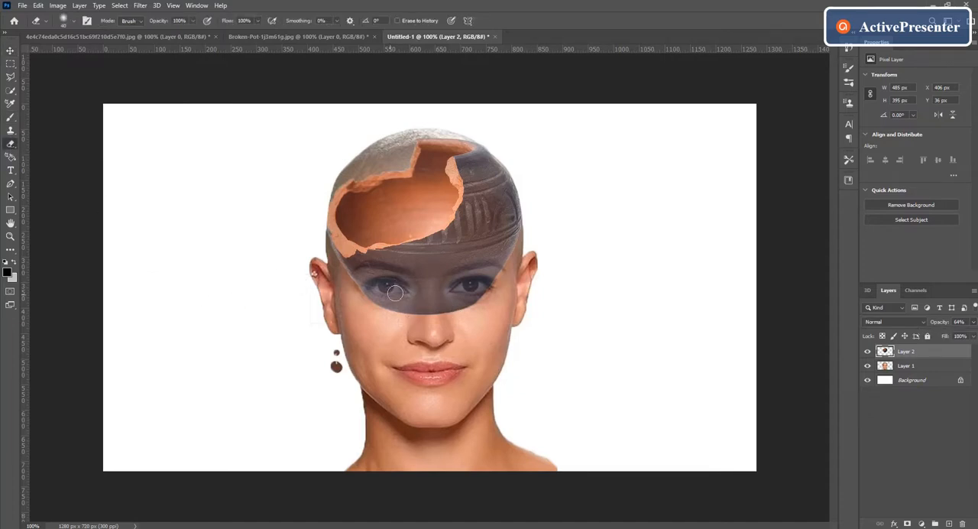
{"action": "mouse_move", "coordinate": [395, 293]}
{"action": "left_mouse_down"}
{"action": "mouse_move", "coordinate": [473, 295]}
{"action": "mouse_move", "coordinate": [405, 309]}
{"action": "left_mouse_up"}
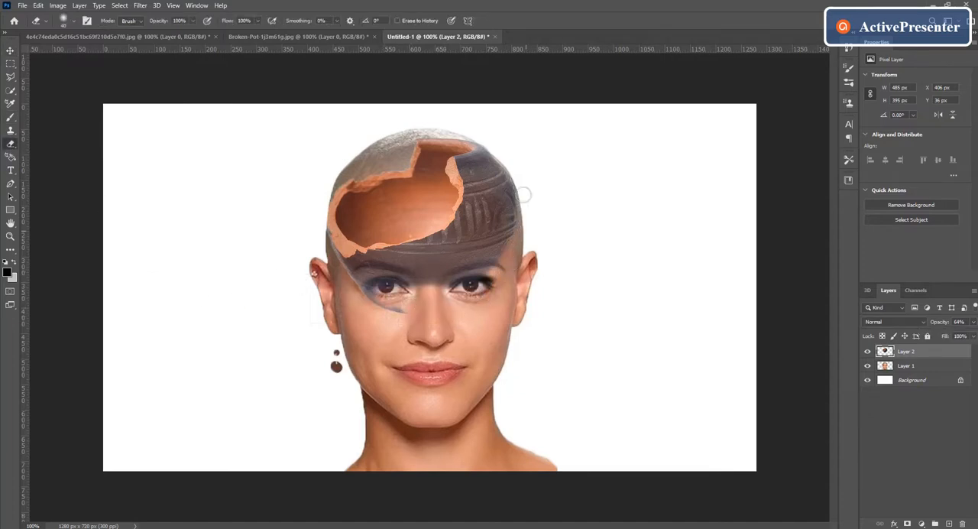
{"action": "mouse_move", "coordinate": [523, 194]}
{"action": "left_mouse_down"}
{"action": "mouse_move", "coordinate": [510, 167]}
{"action": "mouse_move", "coordinate": [499, 273]}
{"action": "mouse_move", "coordinate": [527, 202]}
{"action": "mouse_move", "coordinate": [507, 238]}
{"action": "mouse_move", "coordinate": [510, 192]}
{"action": "mouse_move", "coordinate": [469, 274]}
{"action": "mouse_move", "coordinate": [488, 267]}
{"action": "mouse_move", "coordinate": [436, 282]}
{"action": "left_mouse_up"}
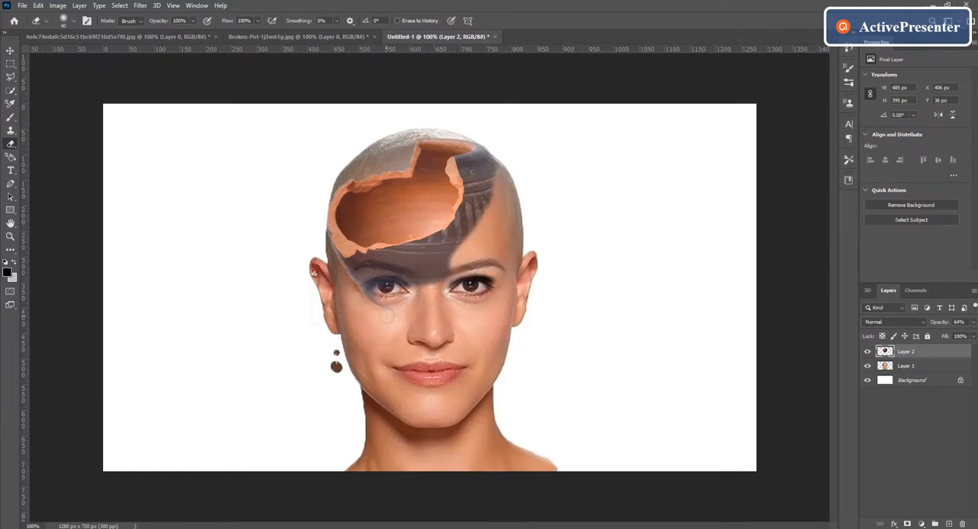
{"action": "mouse_move", "coordinate": [387, 316]}
{"action": "left_mouse_down"}
{"action": "mouse_move", "coordinate": [354, 282]}
{"action": "mouse_move", "coordinate": [362, 270]}
{"action": "mouse_move", "coordinate": [457, 266]}
{"action": "mouse_move", "coordinate": [382, 288]}
{"action": "left_mouse_up"}
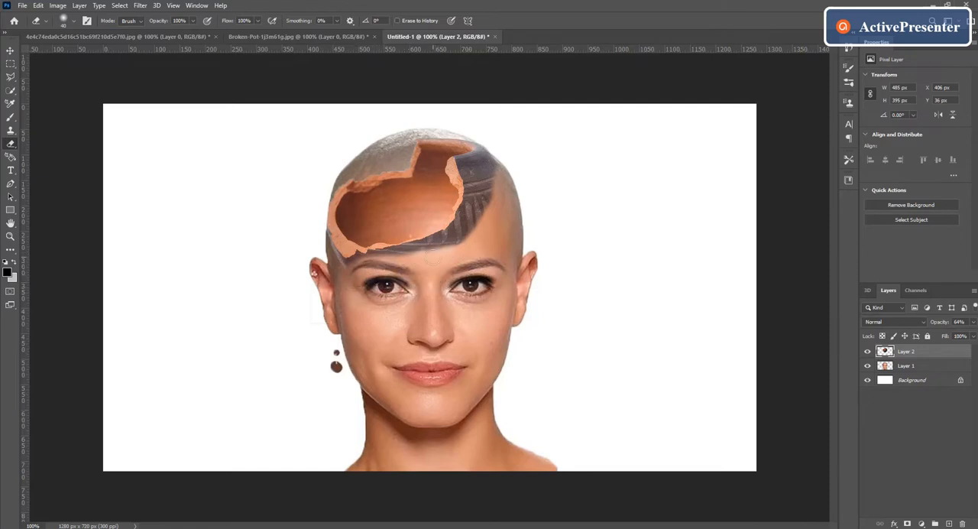
{"action": "mouse_move", "coordinate": [433, 252]}
{"action": "left_mouse_down"}
{"action": "mouse_move", "coordinate": [474, 229]}
{"action": "mouse_move", "coordinate": [388, 265]}
{"action": "left_mouse_up"}
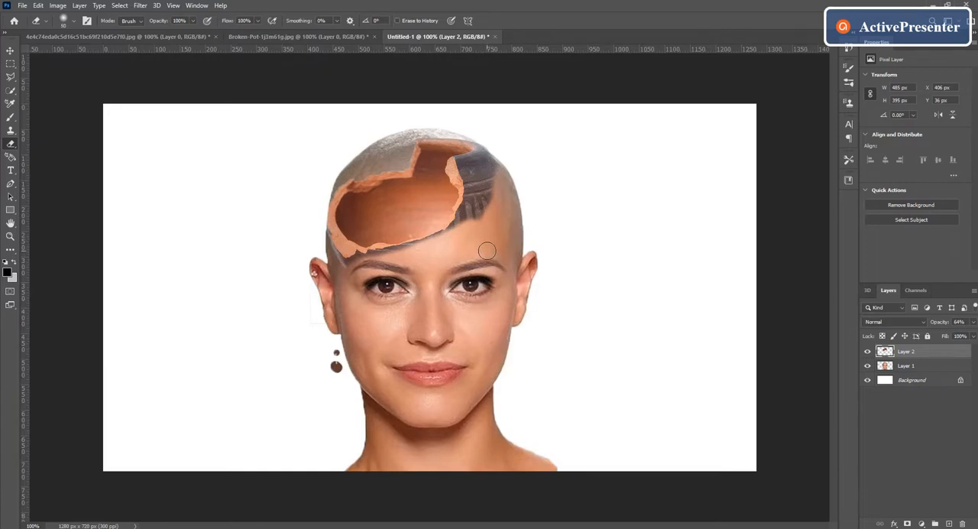
Erase the remaining dark pot exterior beside the opening and along the lower broken rim, undoing stray strokes
{"action": "mouse_move", "coordinate": [504, 211]}
{"action": "left_mouse_down"}
{"action": "mouse_move", "coordinate": [481, 172]}
{"action": "mouse_move", "coordinate": [483, 201]}
{"action": "mouse_move", "coordinate": [454, 222]}
{"action": "left_mouse_up"}
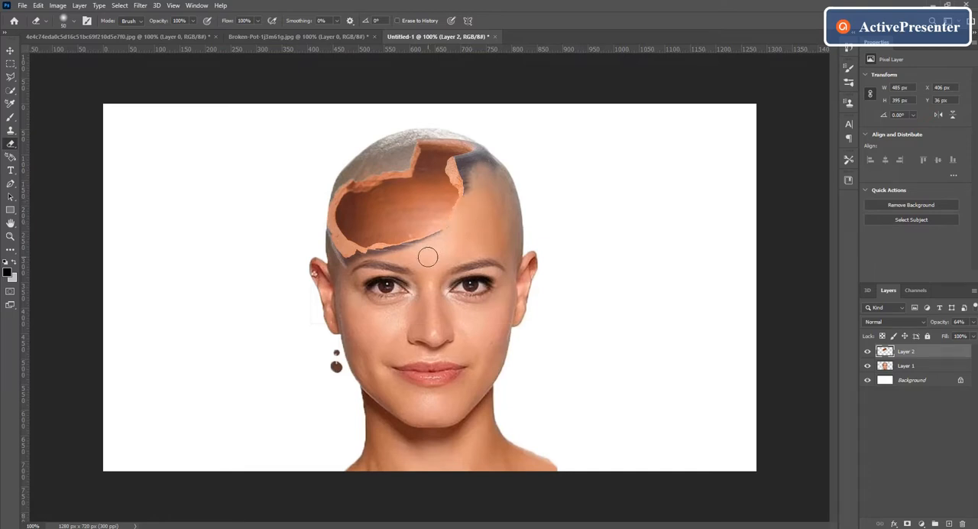
{"action": "key", "text": "ctrl+z"}
{"action": "key", "text": "ctrl+z"}
{"action": "mouse_move", "coordinate": [467, 164]}
{"action": "left_mouse_down"}
{"action": "mouse_move", "coordinate": [468, 189]}
{"action": "mouse_move", "coordinate": [492, 159]}
{"action": "mouse_move", "coordinate": [476, 163]}
{"action": "left_mouse_up"}
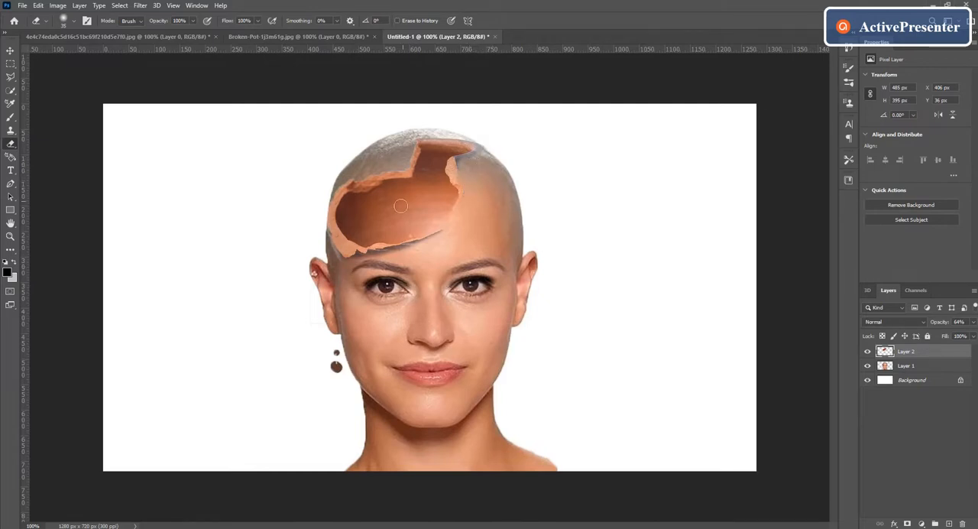
{"action": "mouse_move", "coordinate": [389, 257]}
{"action": "left_mouse_down"}
{"action": "mouse_move", "coordinate": [418, 250]}
{"action": "mouse_move", "coordinate": [378, 259]}
{"action": "left_mouse_up"}
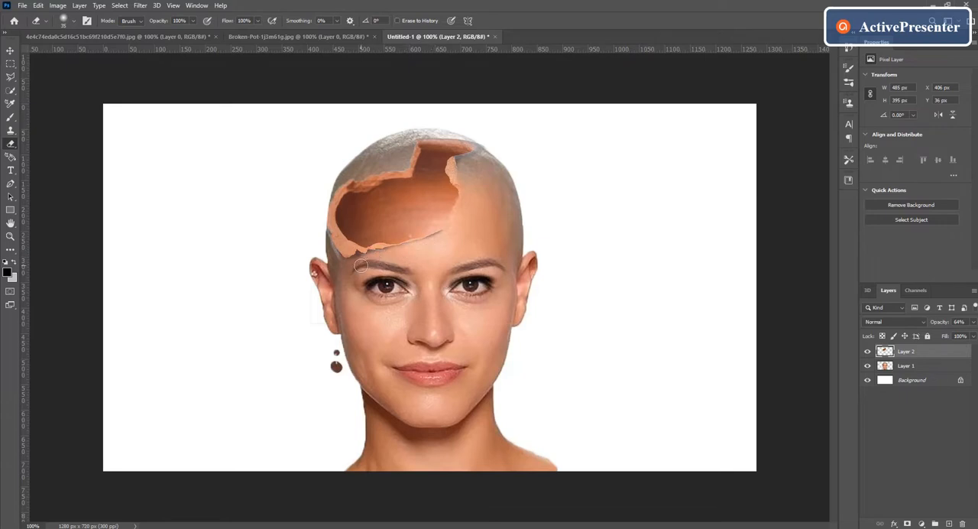
{"action": "left_click_drag", "start_coordinate": [326, 236], "coordinate": [338, 256]}
Erase the portrait layer's scalp above the pot's broken rim with an enlarged Eraser, undoing the stray stroke near the ear
{"action": "left_click", "coordinate": [915, 370]}
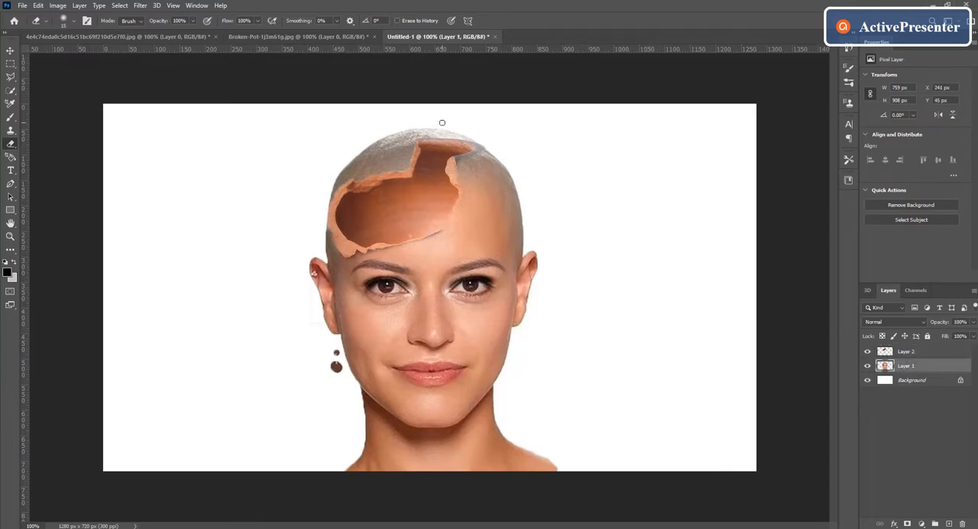
{"action": "key", "text": "bracketright"}
{"action": "key", "text": "bracketright"}
{"action": "key", "text": "bracketright"}
{"action": "key", "text": "bracketright"}
{"action": "mouse_move", "coordinate": [393, 163]}
{"action": "left_mouse_down"}
{"action": "mouse_move", "coordinate": [328, 190]}
{"action": "mouse_move", "coordinate": [351, 166]}
{"action": "mouse_move", "coordinate": [439, 122]}
{"action": "mouse_move", "coordinate": [480, 133]}
{"action": "mouse_move", "coordinate": [414, 137]}
{"action": "mouse_move", "coordinate": [389, 159]}
{"action": "mouse_move", "coordinate": [410, 146]}
{"action": "left_mouse_up"}
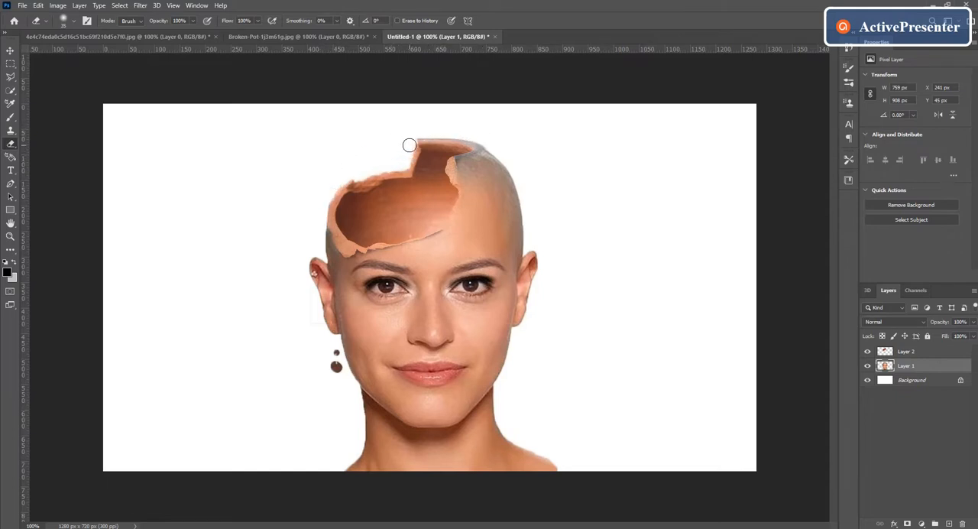
{"action": "left_click_drag", "start_coordinate": [534, 254], "coordinate": [521, 315]}
{"action": "key", "text": "ctrl+z"}
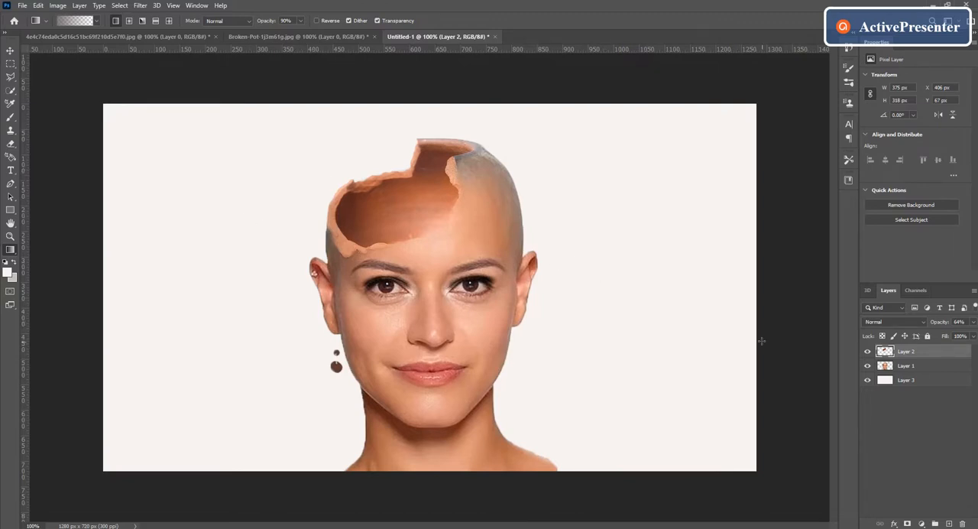
Draw diagonal grey gradients at 90% opacity across the off-white background layer beneath the portrait
{"action": "left_click", "coordinate": [910, 382]}
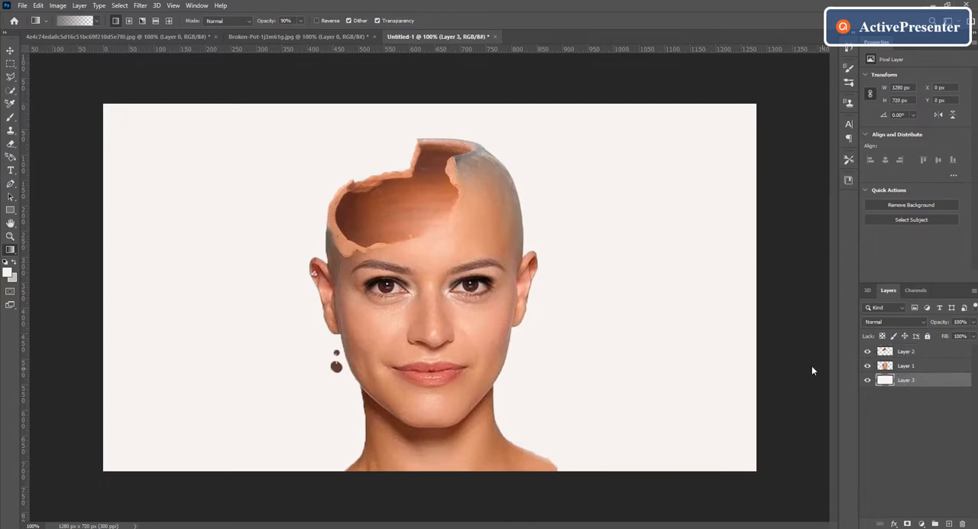
{"action": "left_click_drag", "start_coordinate": [368, 170], "coordinate": [504, 280]}
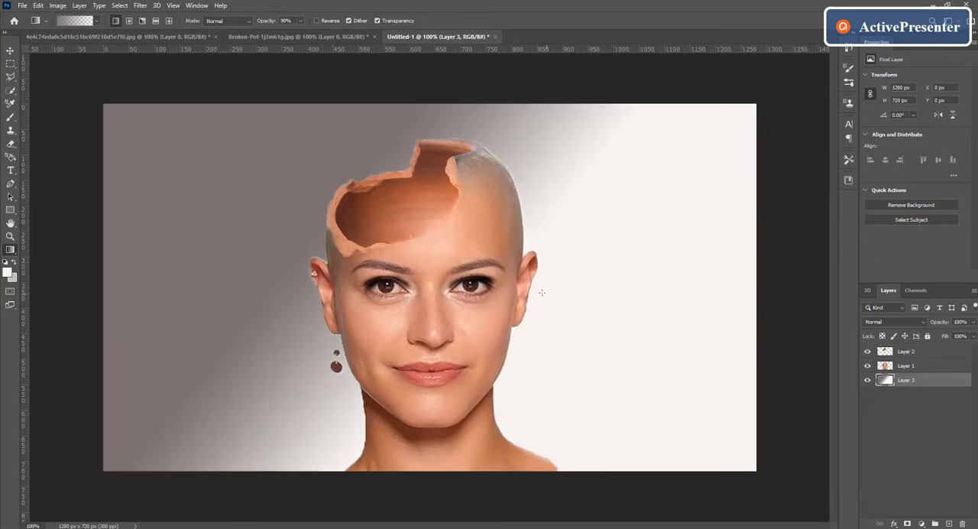
{"action": "left_click_drag", "start_coordinate": [502, 186], "coordinate": [649, 343]}
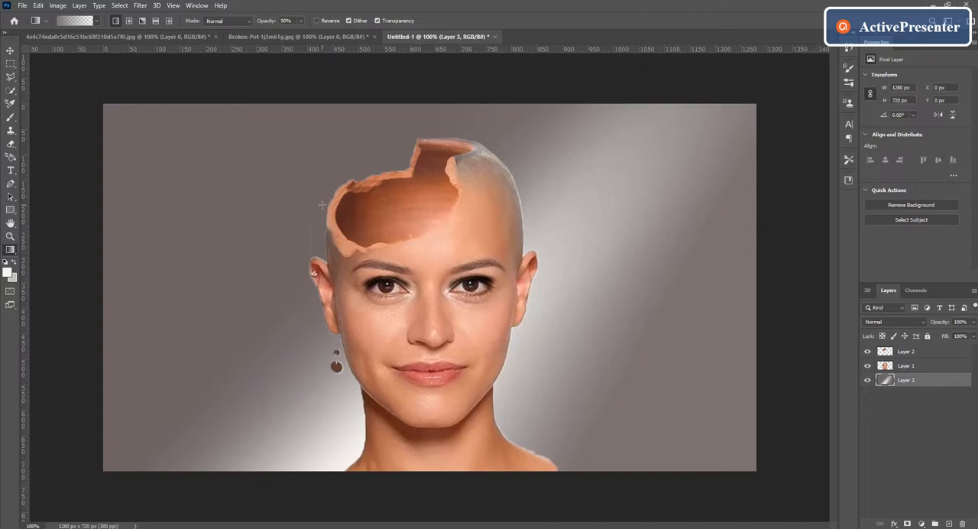
{"action": "key", "text": "ctrl+z"}
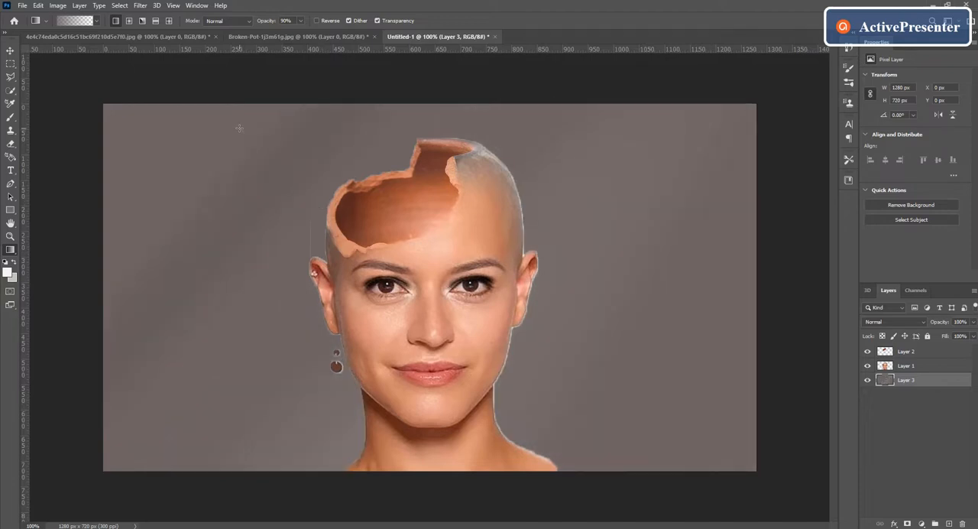
Switch to the Move tool and select the grey gradient background layer on the canvas
{"action": "left_click", "coordinate": [906, 353]}
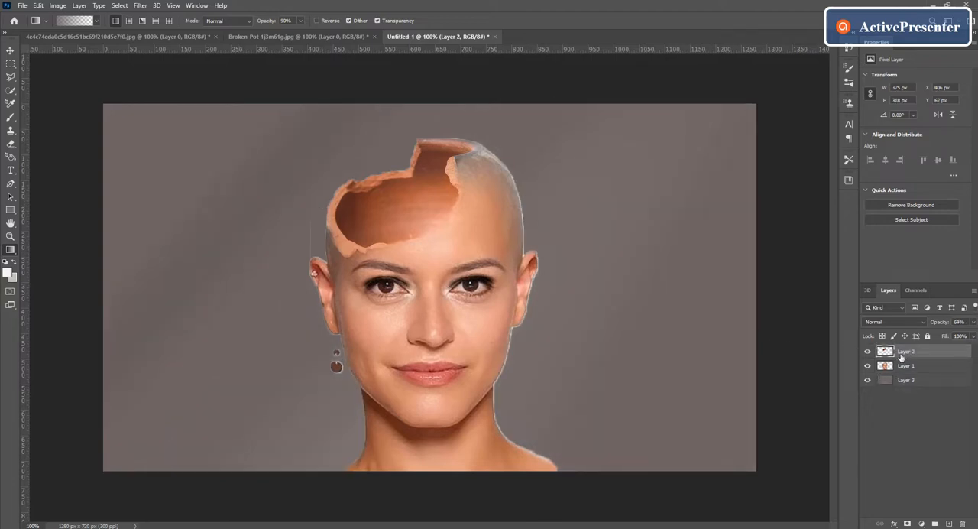
{"action": "key", "text": "v"}
{"action": "left_click", "coordinate": [106, 207]}
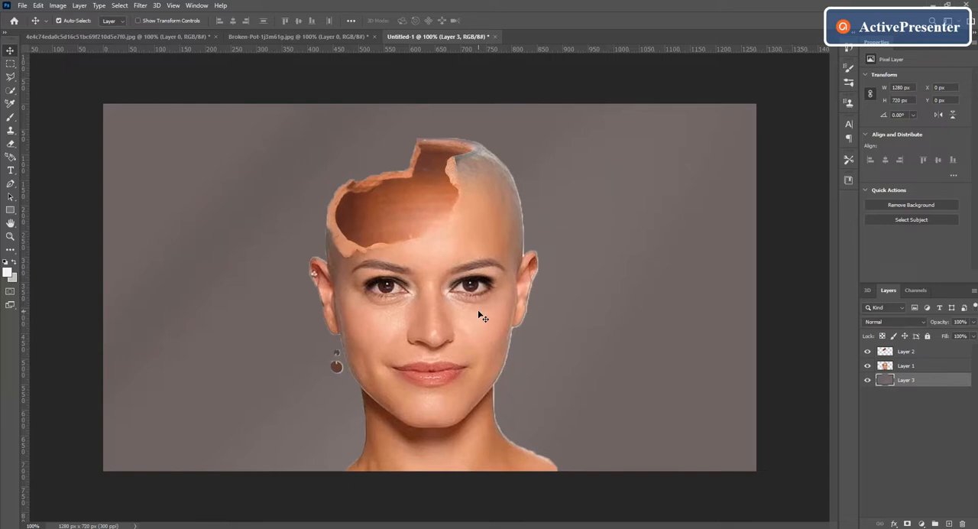
{"action": "left_click_drag", "start_coordinate": [479, 315], "coordinate": [476, 314]}
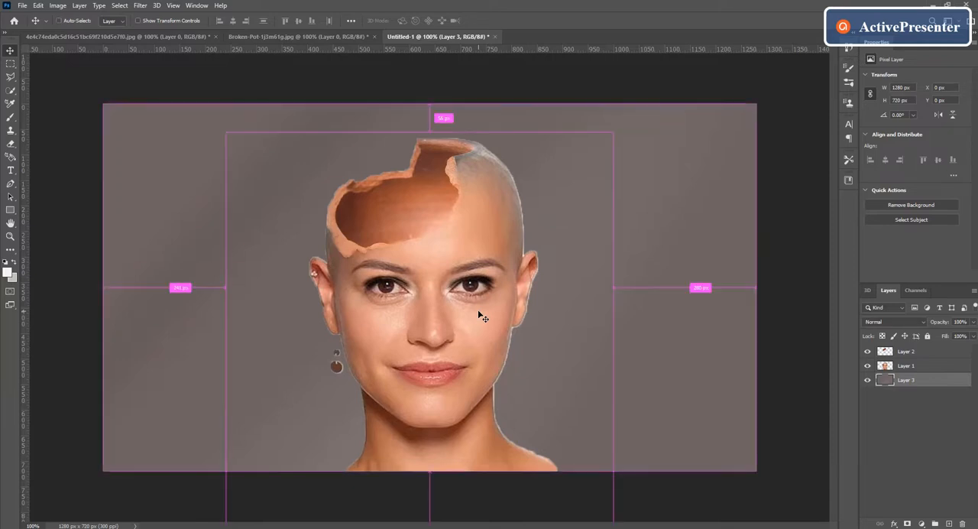